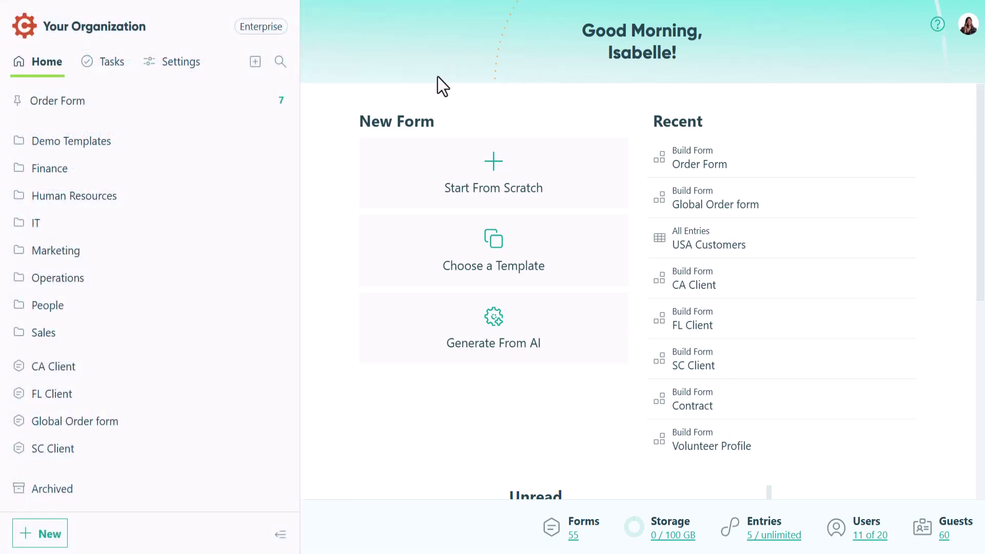
Open the Order Form and insert an empty field slot above the My Order table
mouse_move(205, 101)
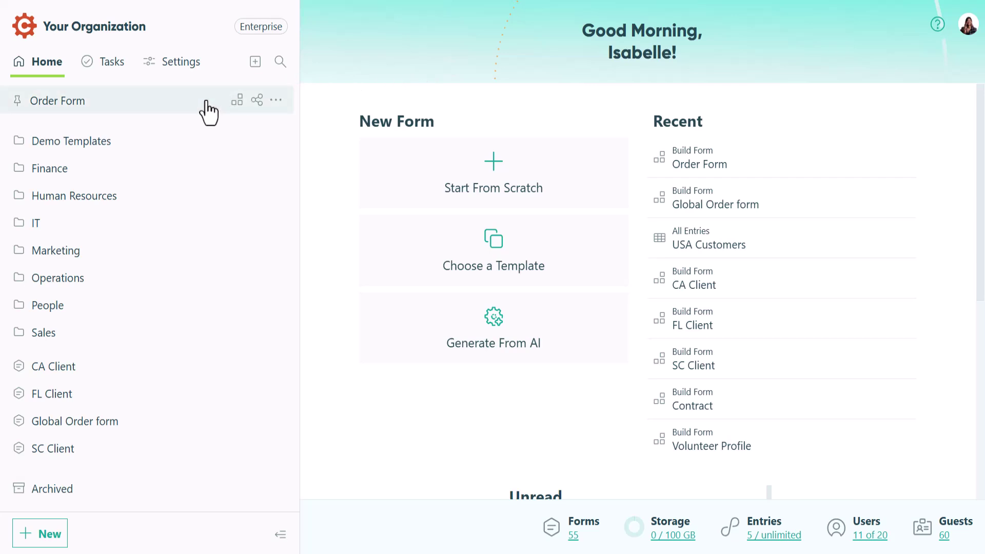
left_click(238, 101)
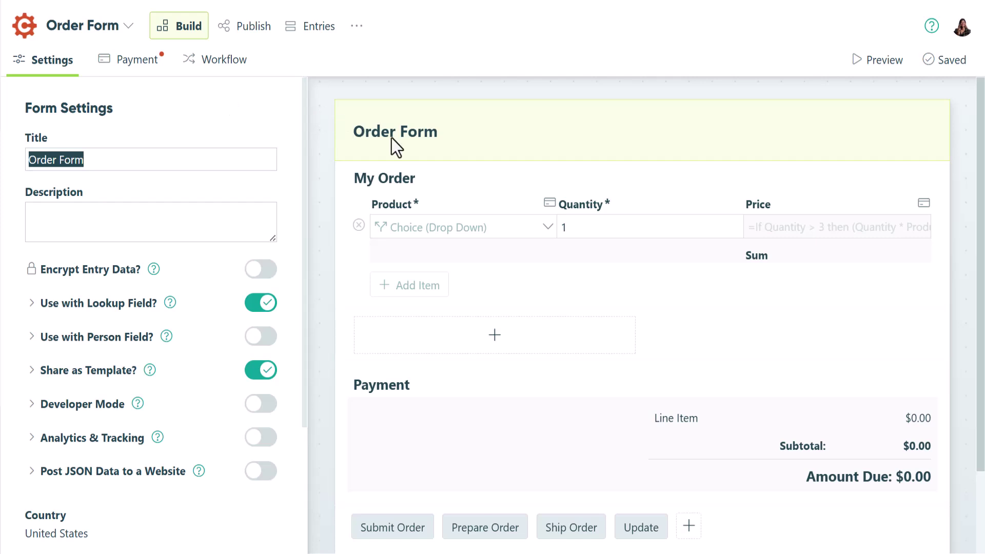
left_click(493, 189)
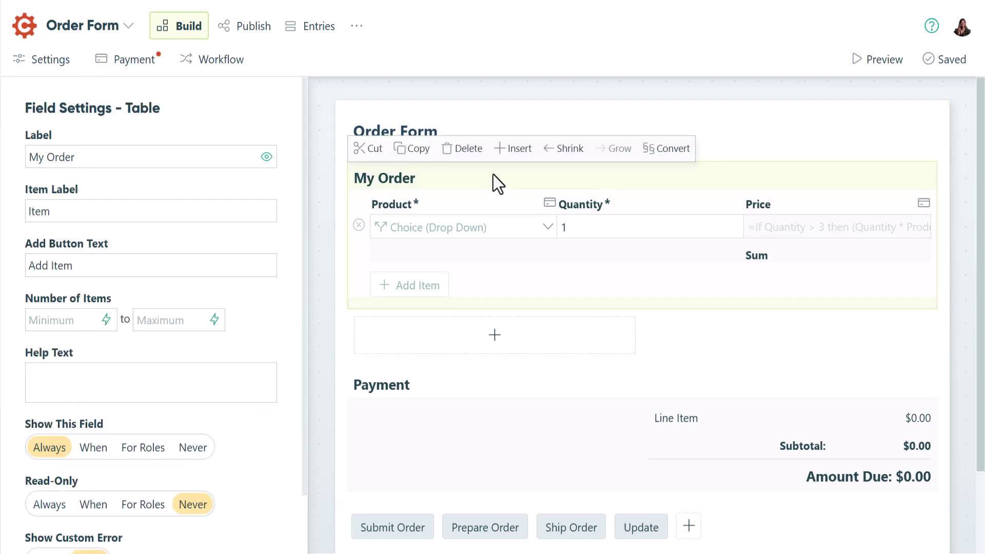
left_click(508, 151)
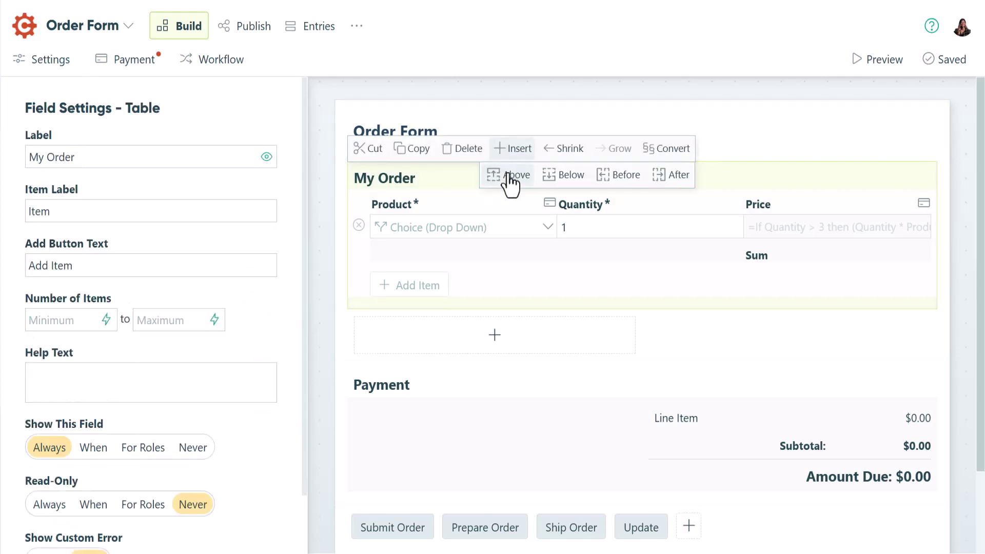
left_click(508, 181)
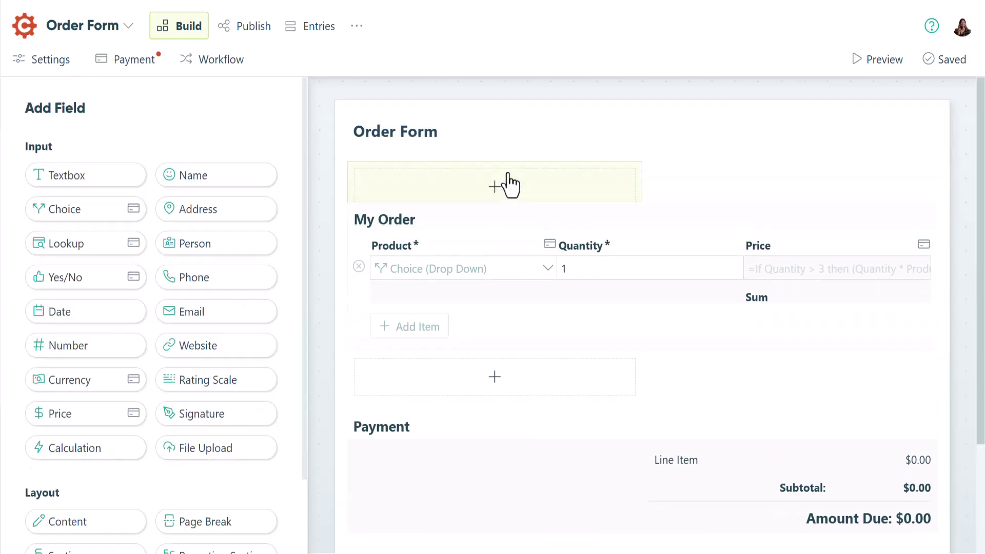
Add a Person field labelled 'Customers' that looks up people from USA Customers
left_click(244, 242)
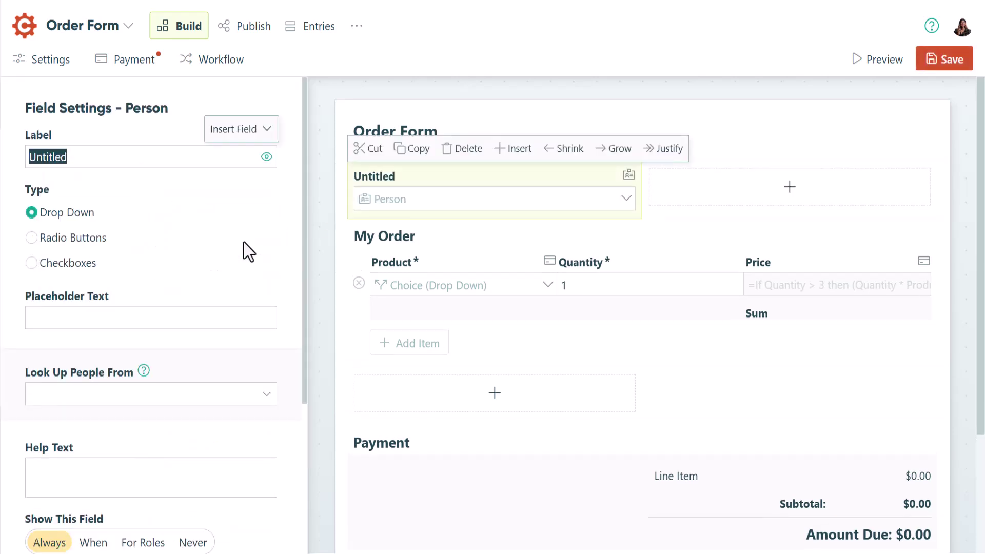
type("Customers")
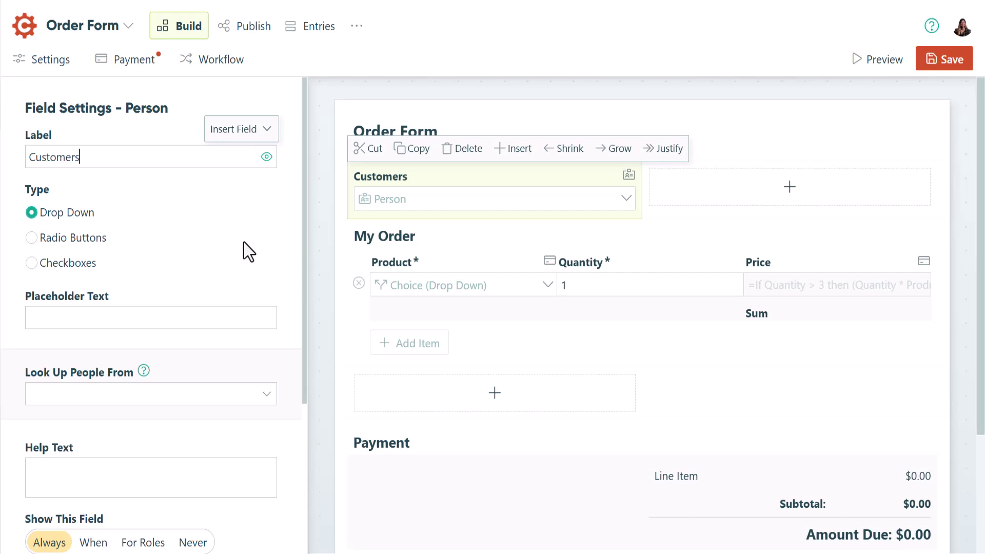
left_click(244, 242)
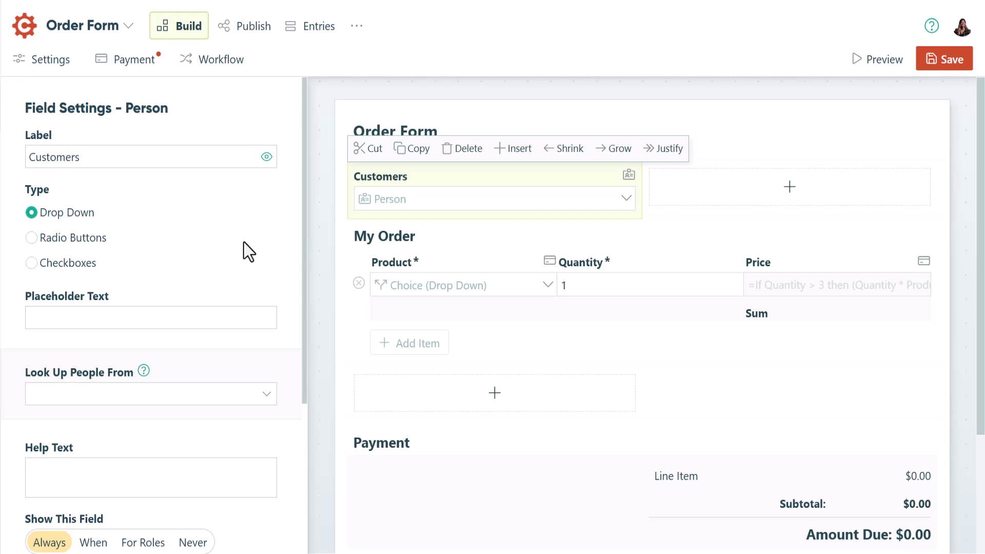
left_click(195, 401)
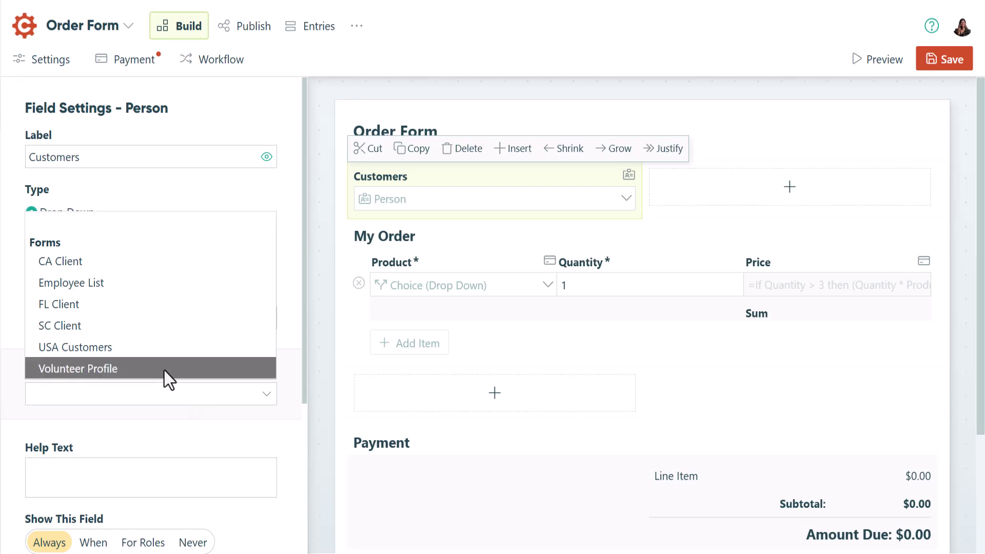
left_click(145, 345)
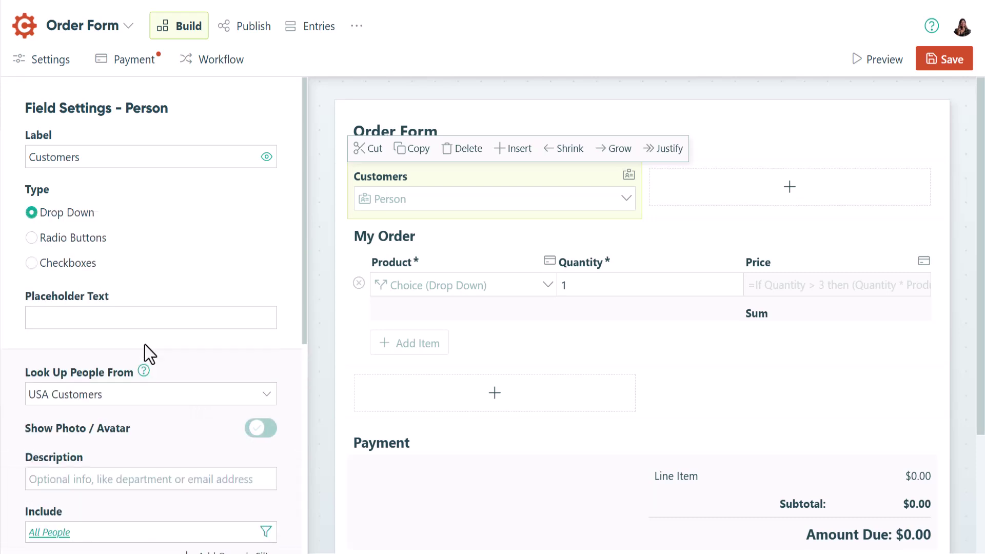
Make the Customer field always read-only and turn off guest-only viewing of shared entries
scroll(145, 345, "down", 6)
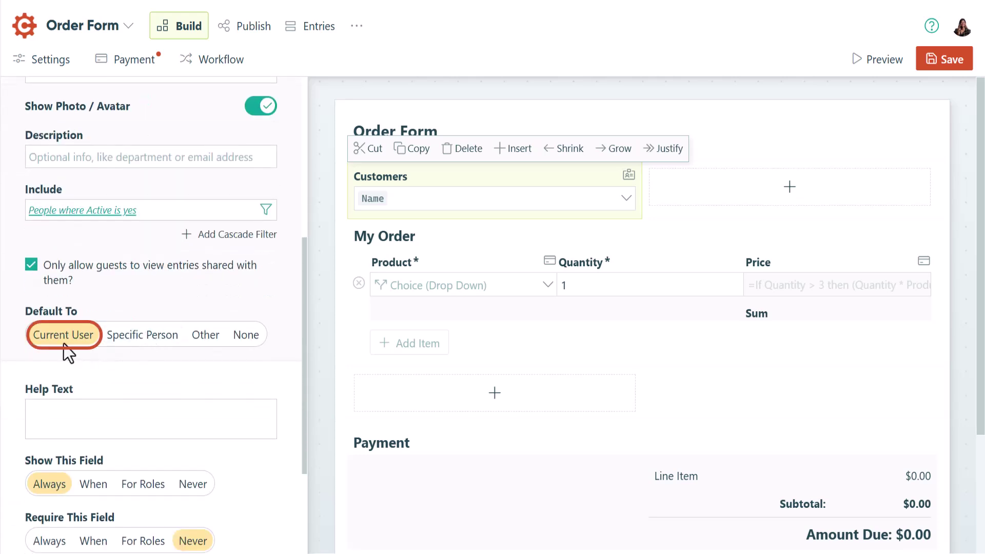
scroll(64, 345, "down", 3)
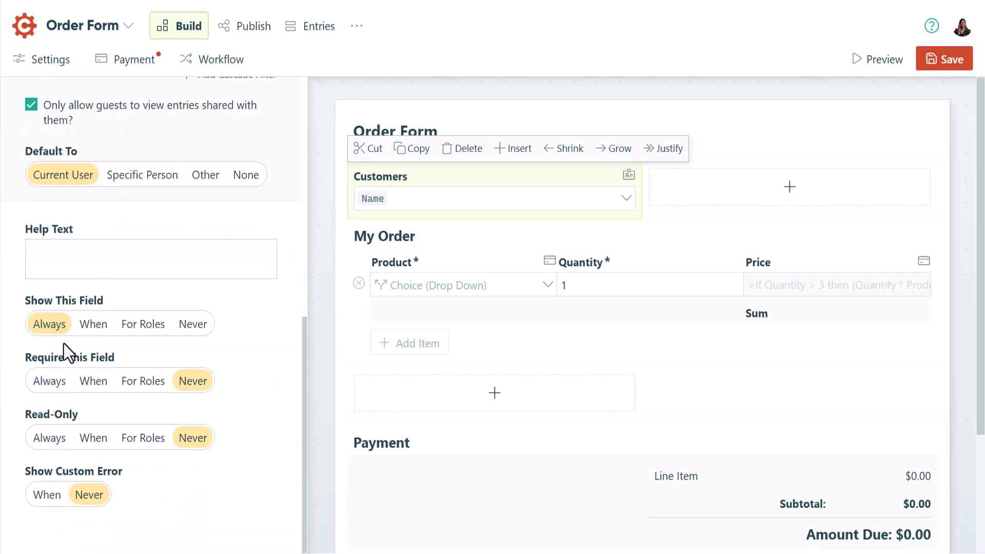
left_click(54, 443)
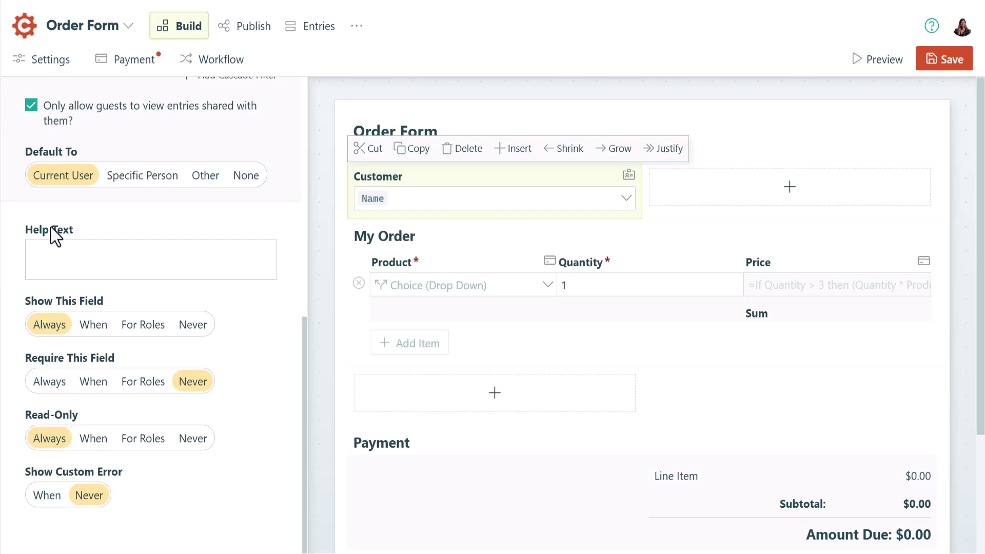
left_click(30, 105)
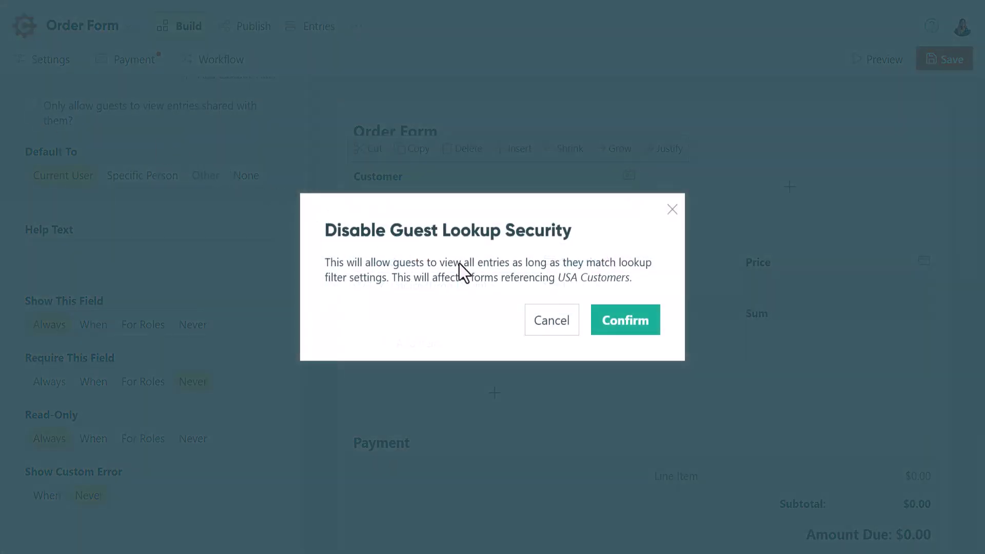
left_click(629, 329)
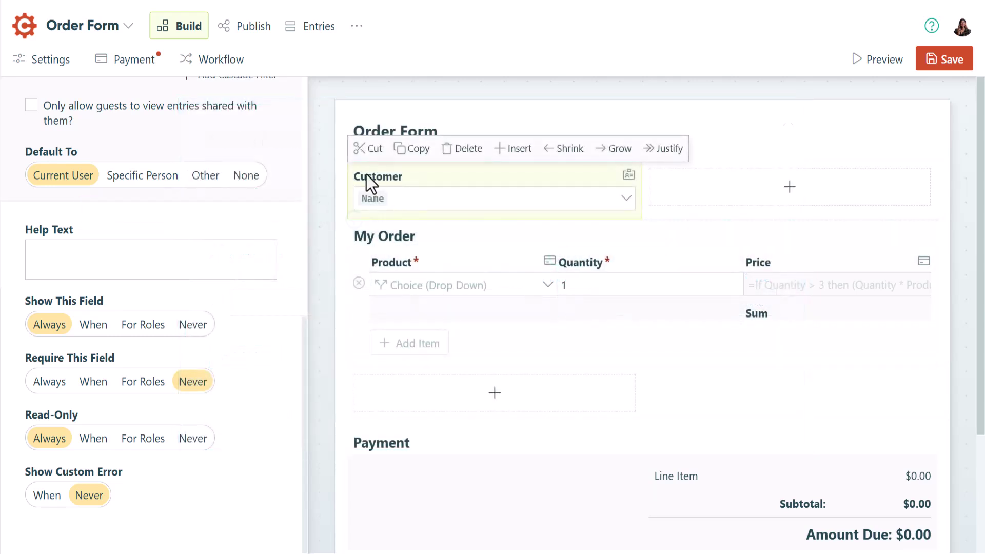
Share the Public role's entries with the Customer field and save the role
left_click(211, 66)
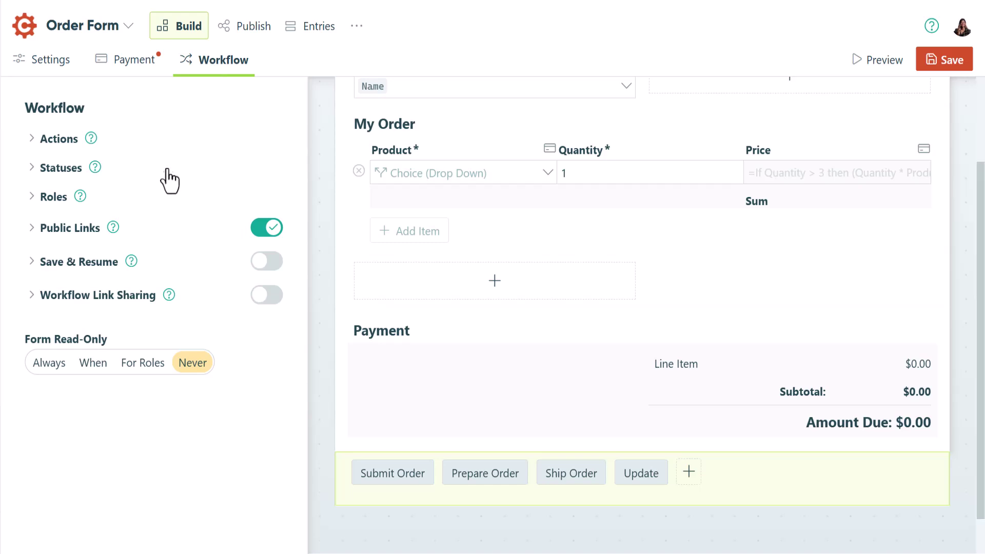
left_click(159, 197)
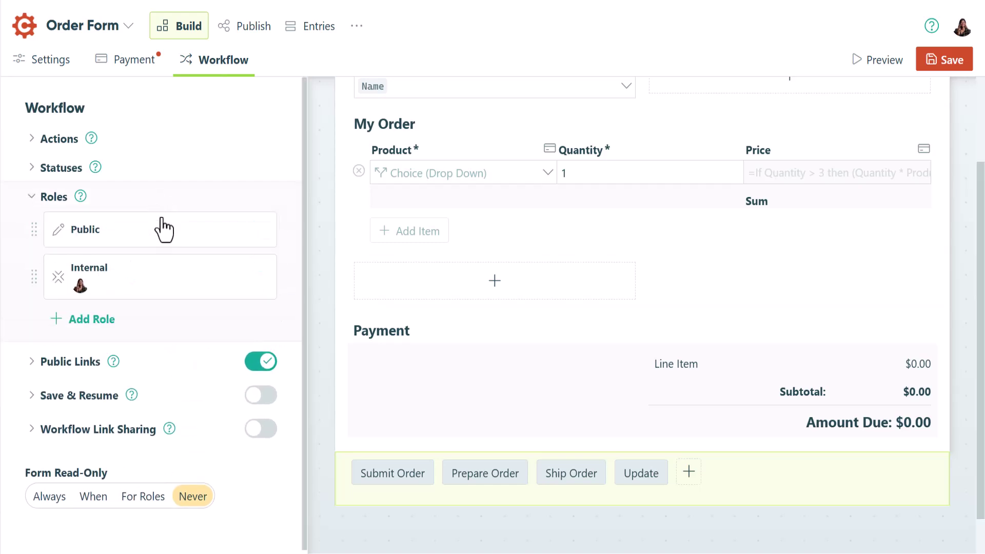
left_click(163, 231)
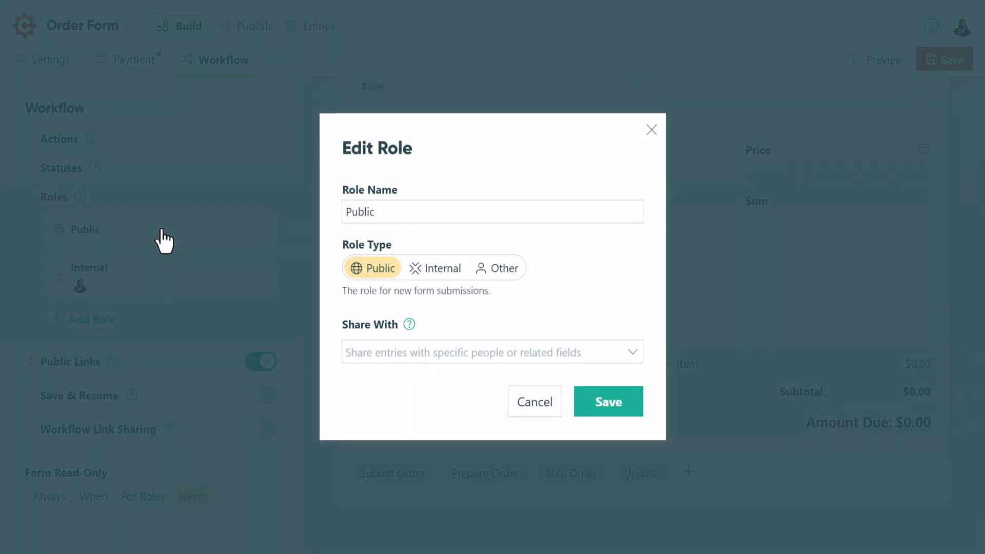
left_click(632, 359)
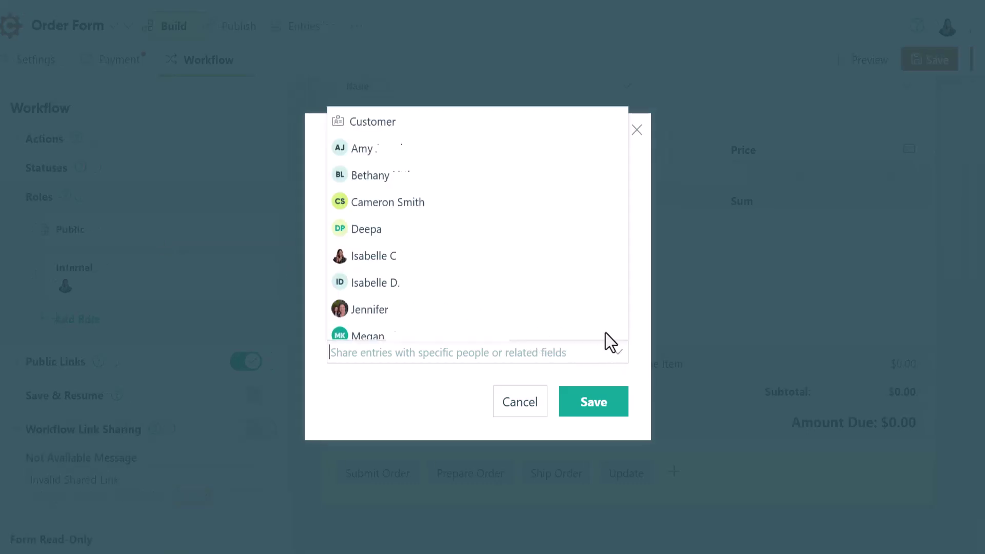
left_click(466, 126)
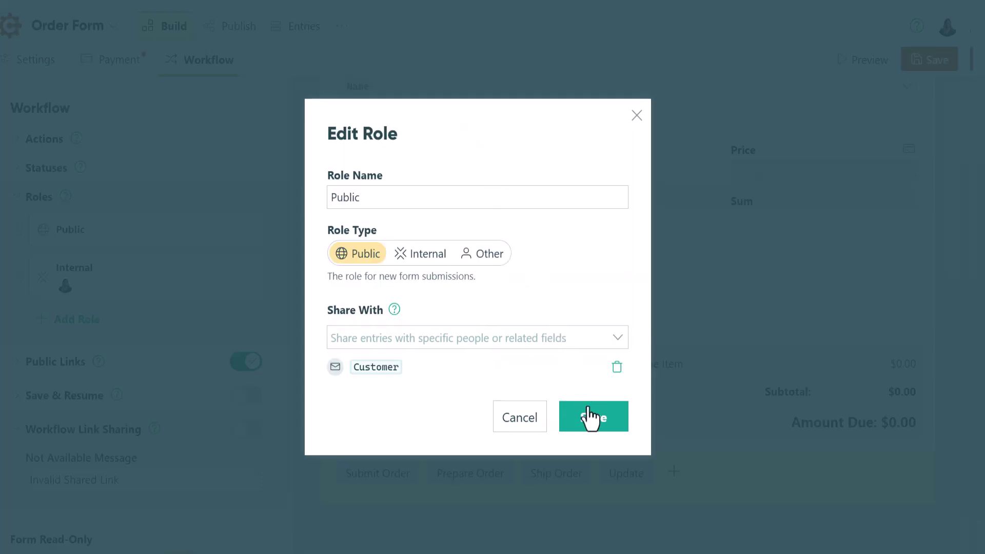
left_click(592, 426)
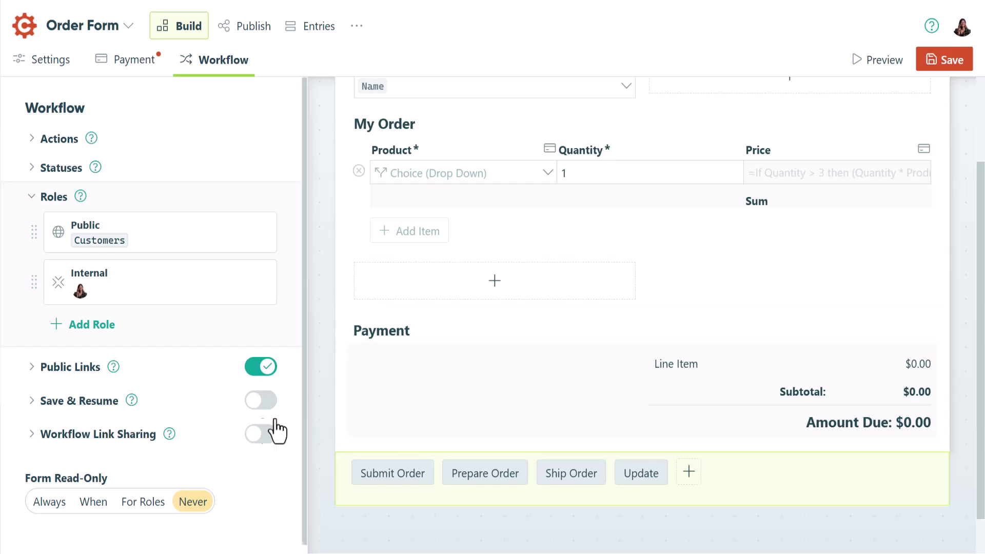
left_click(57, 384)
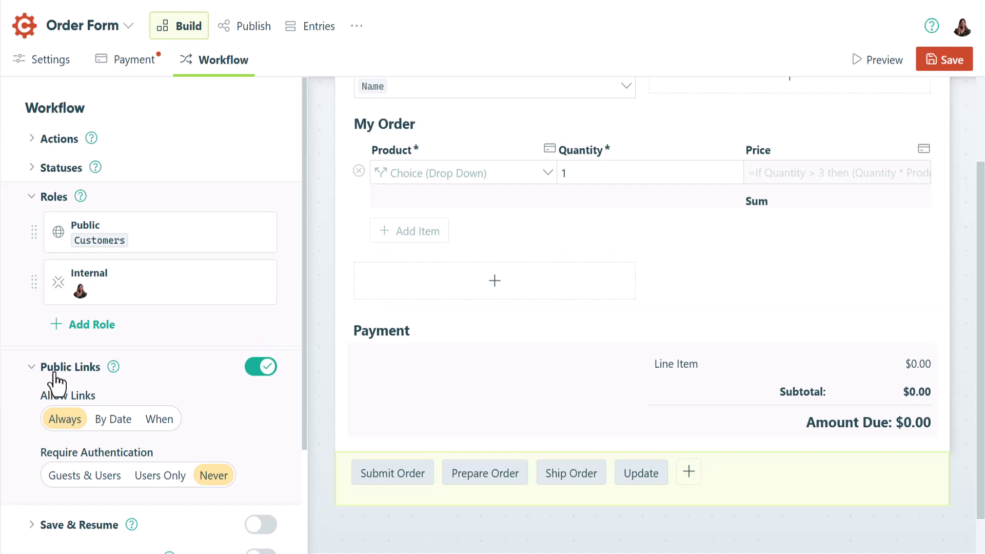
Require Guests & Users authentication for the form's public links
left_click(78, 482)
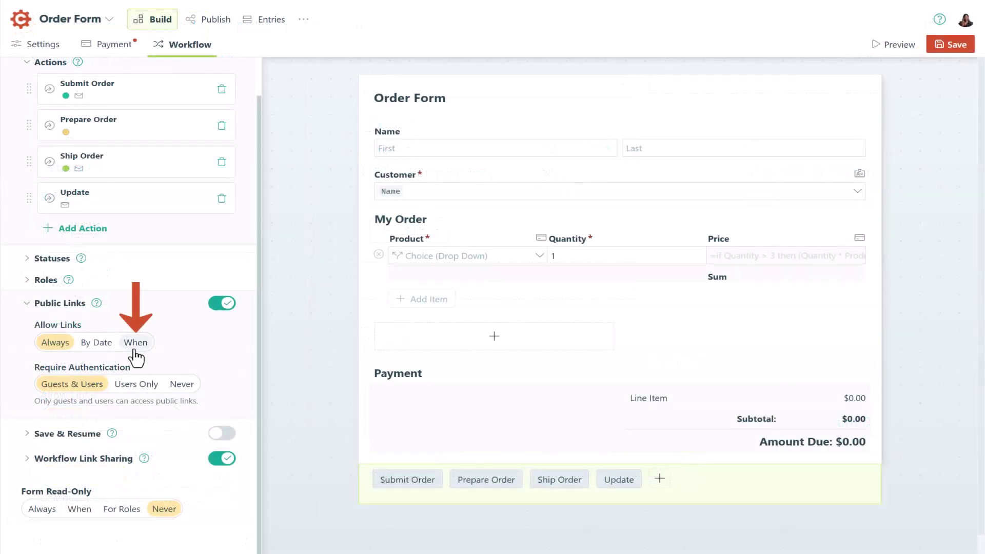
Allow public links only when Customer.Active is yes, add a not-authorized contact message, and save
left_click(135, 348)
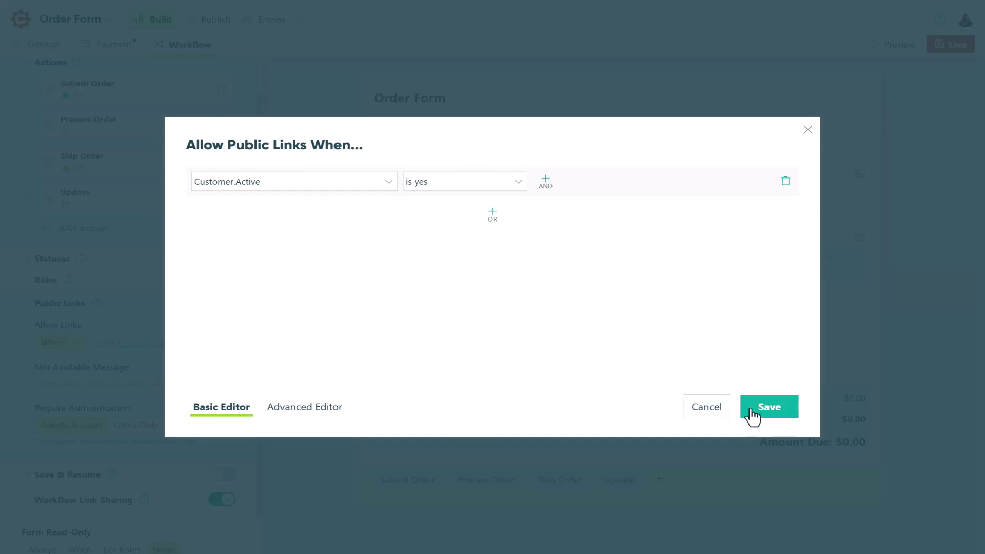
left_click(752, 411)
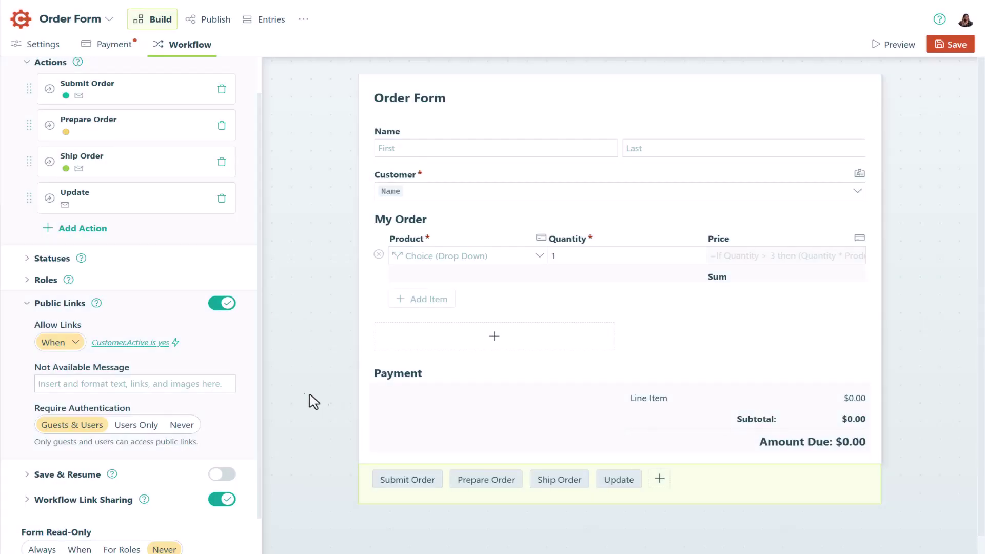
left_click(223, 386)
type("You are not an authorized user. Pl")
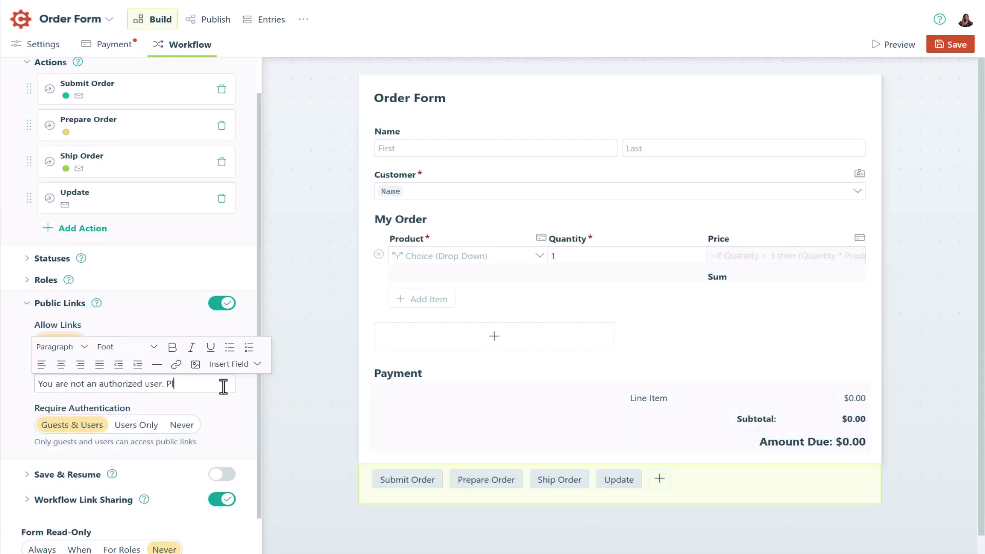
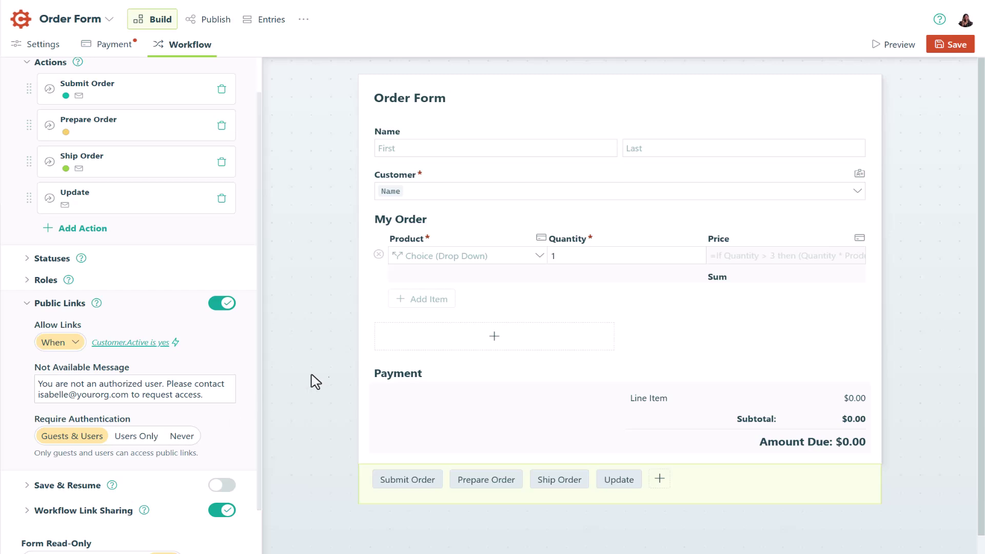
left_click(939, 61)
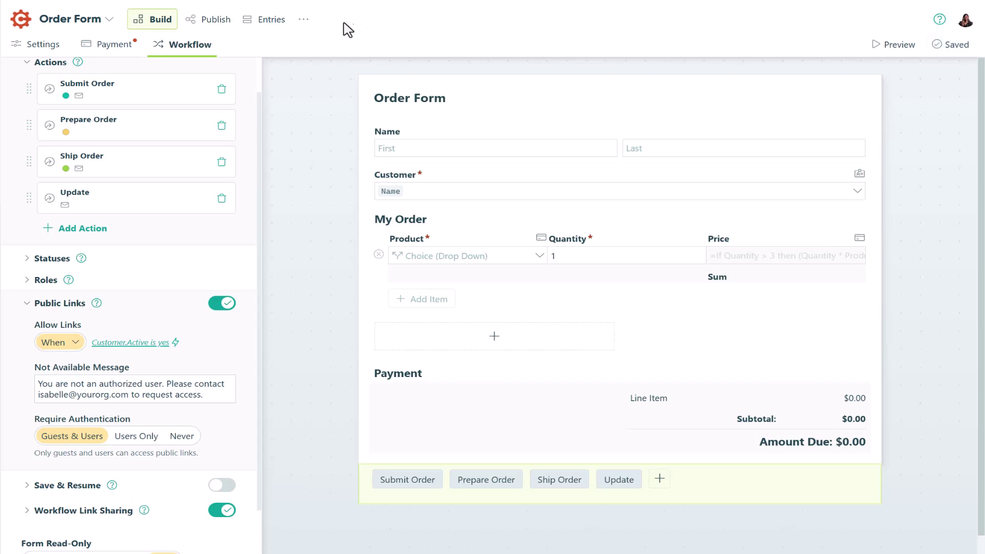
Create a 'Submit New Order' form view assigned to the Public (Customer) role
left_click(272, 30)
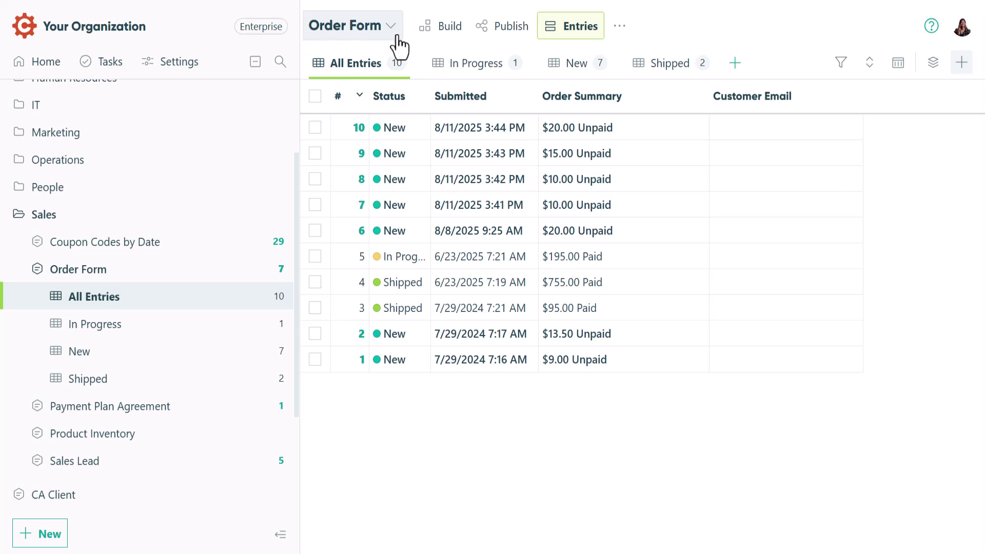
left_click(733, 63)
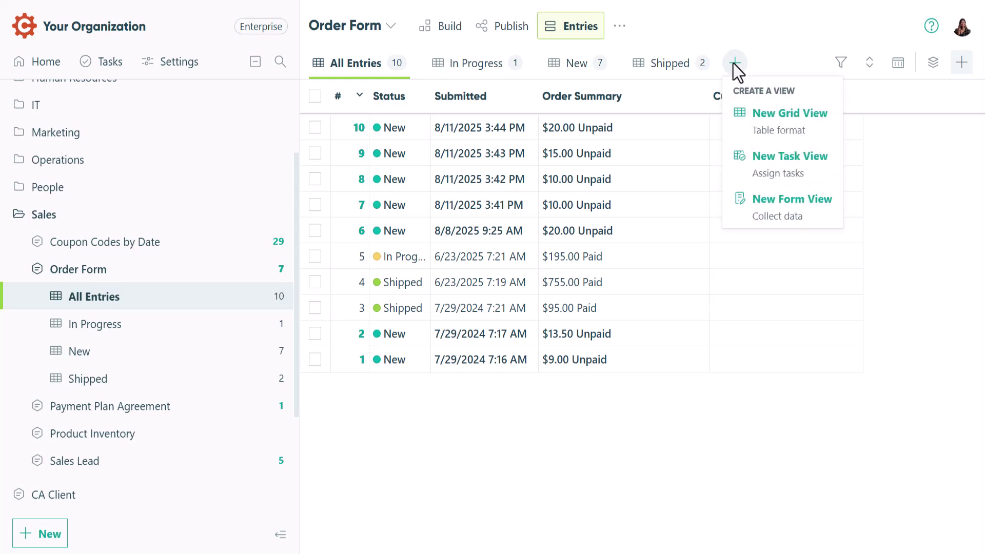
left_click(768, 205)
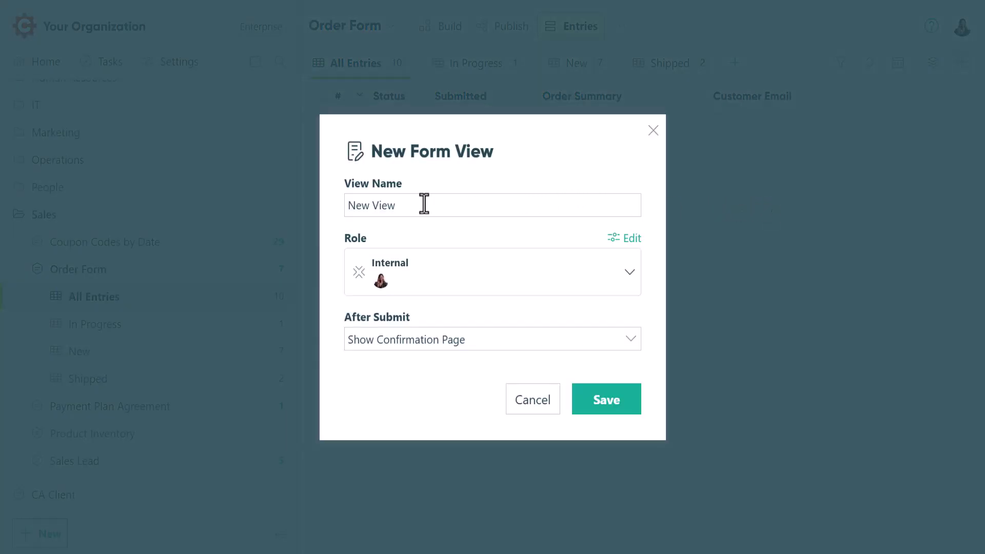
left_click_drag(406, 206, 343, 205)
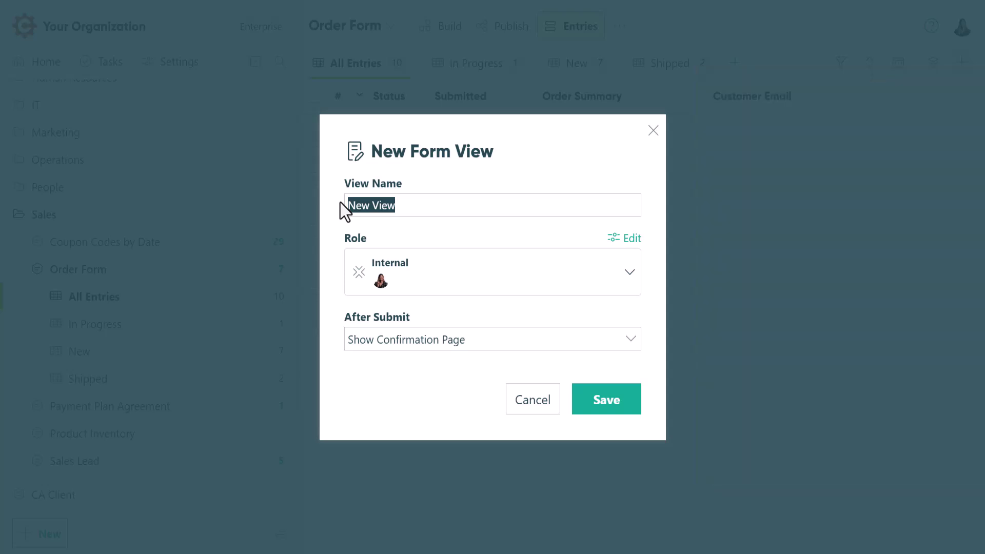
type("Submit New Order")
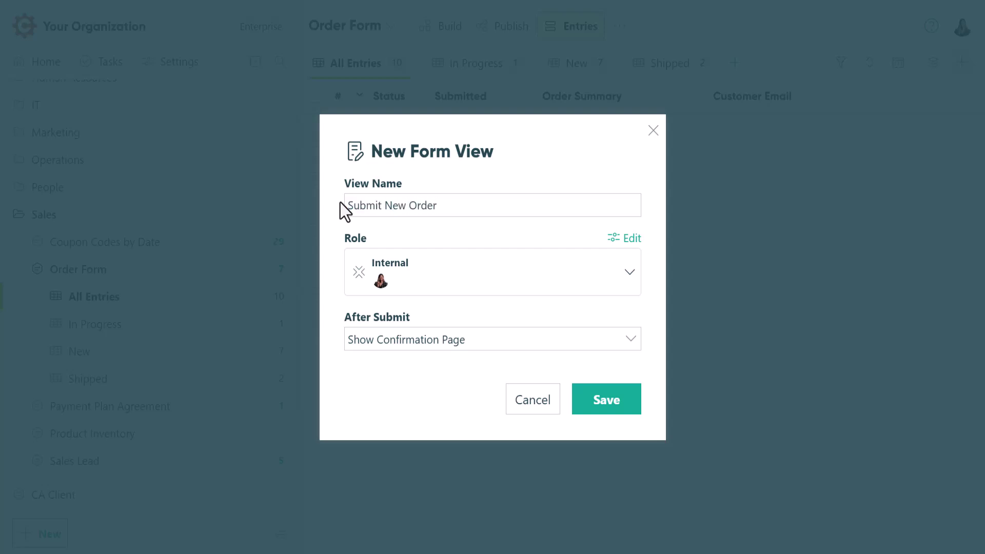
left_click(438, 280)
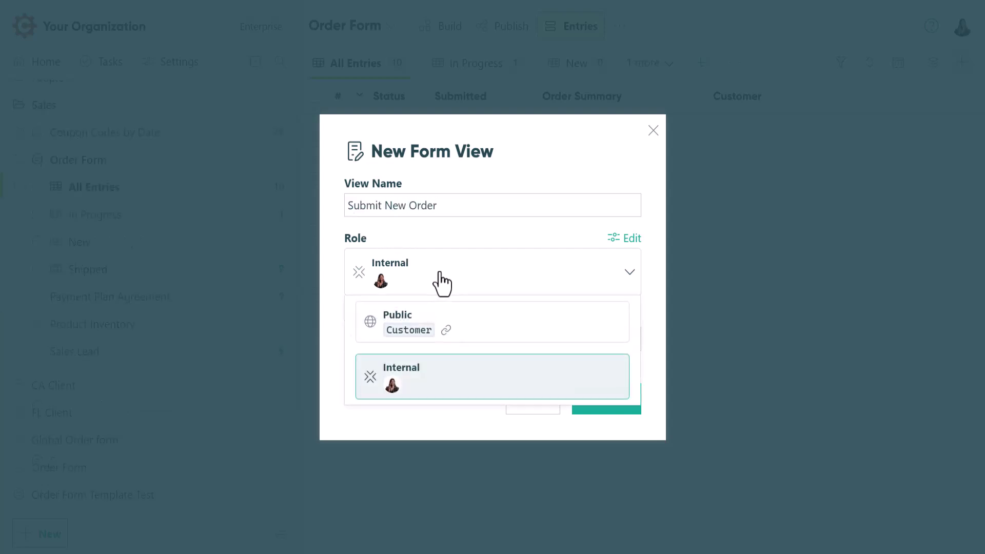
left_click(471, 327)
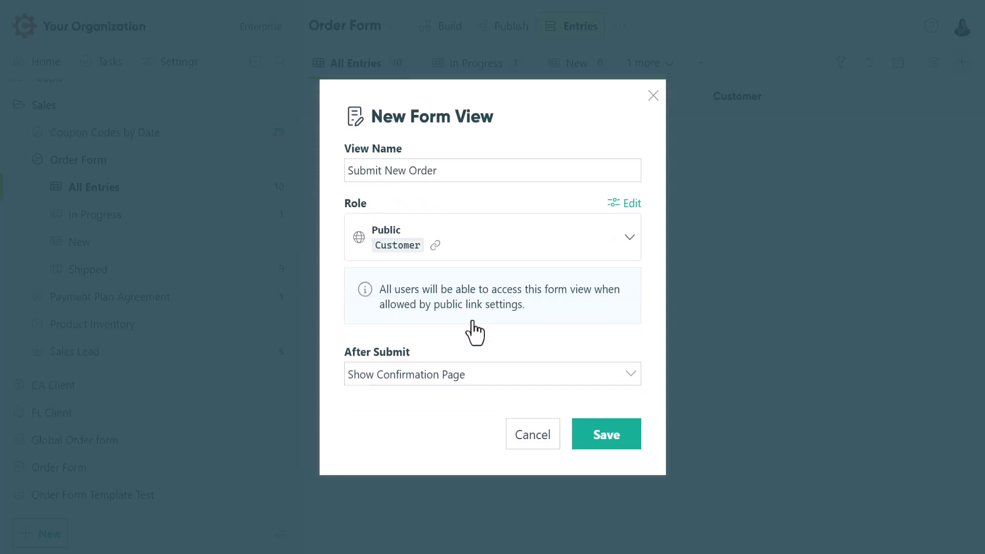
left_click(606, 455)
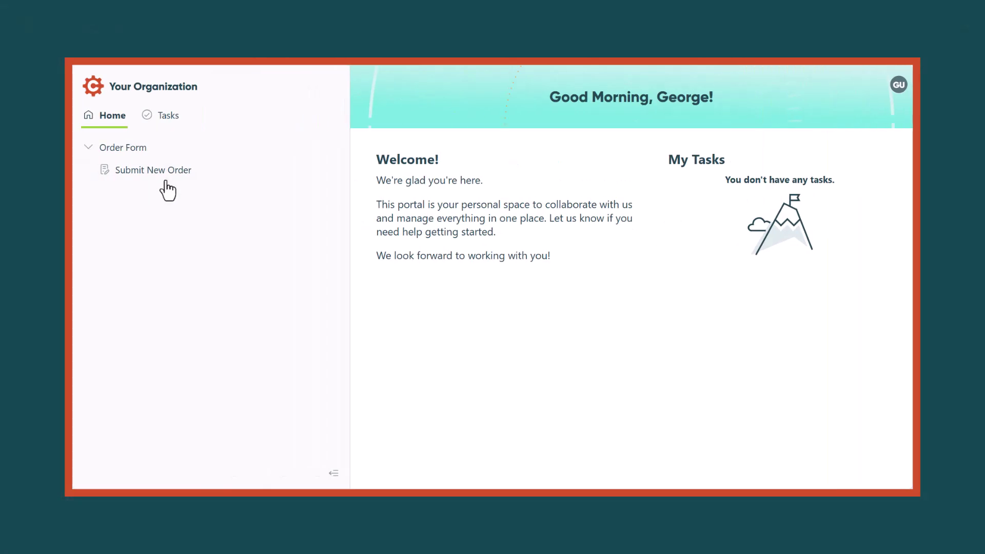
left_click(161, 175)
left_click(332, 299)
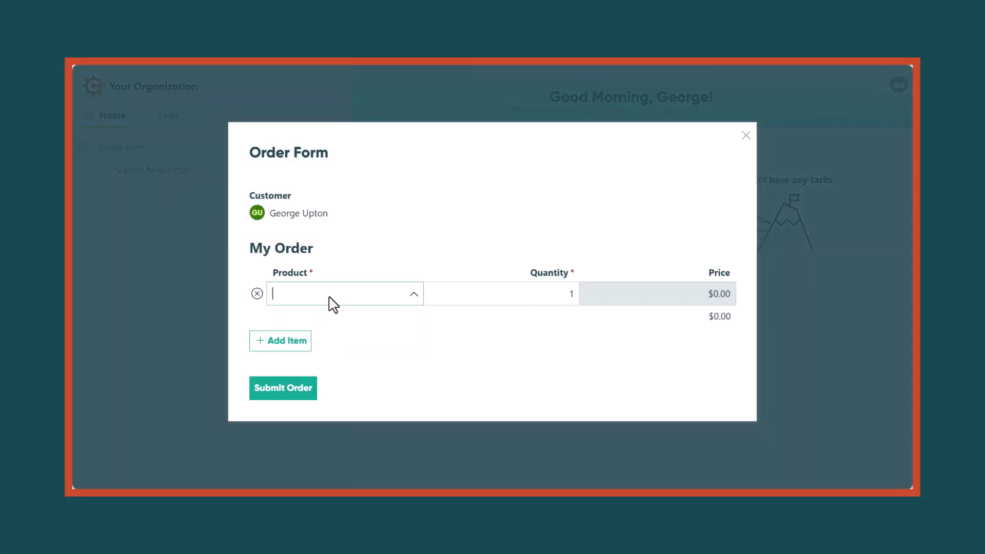
left_click(336, 371)
left_click(282, 455)
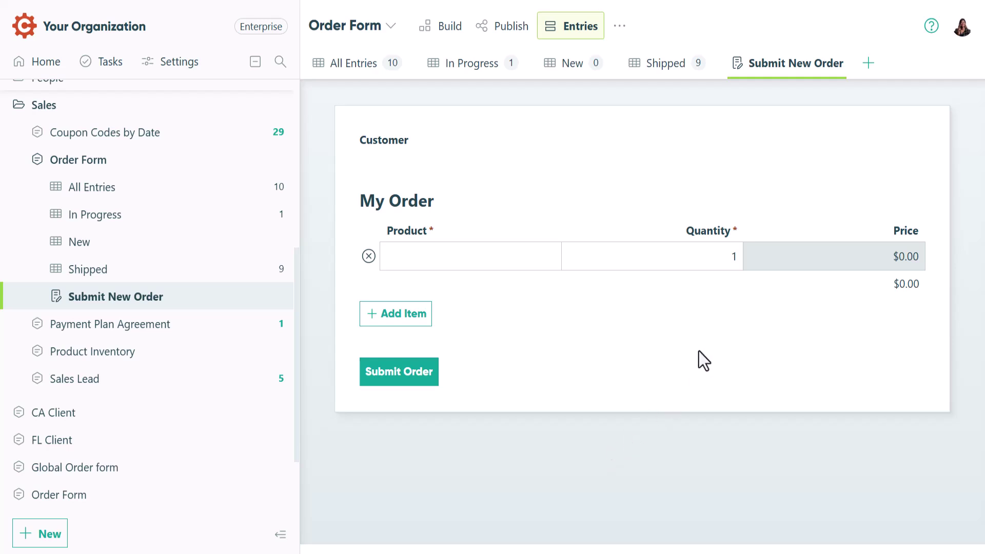
Create an 'Order History' grid view for the Public Customer role with new entries disallowed
left_click(868, 62)
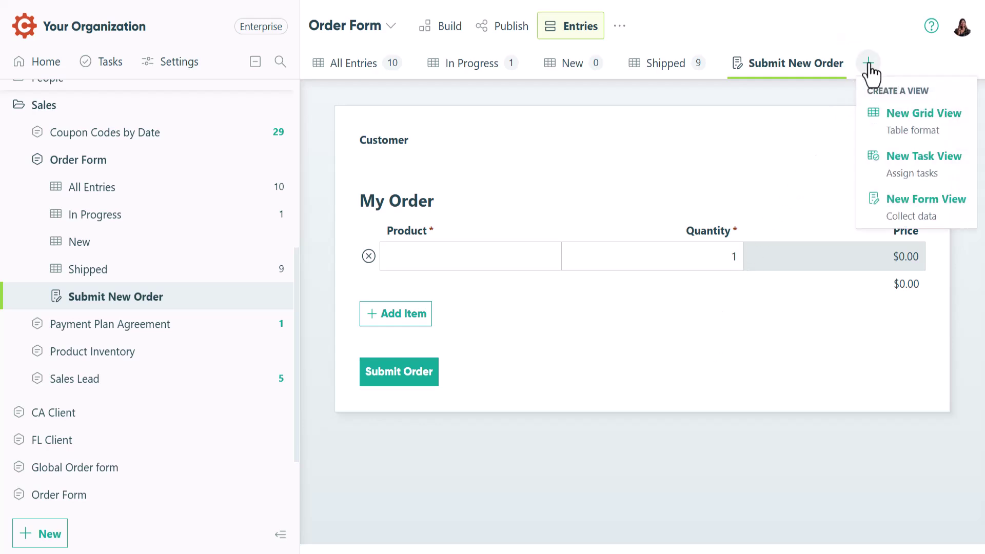
left_click(900, 128)
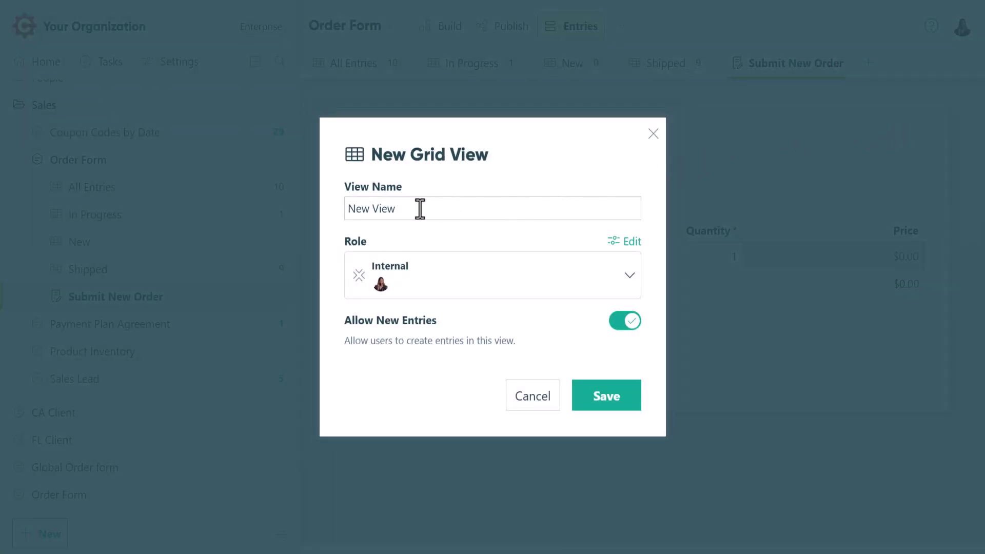
left_click_drag(398, 209, 349, 210)
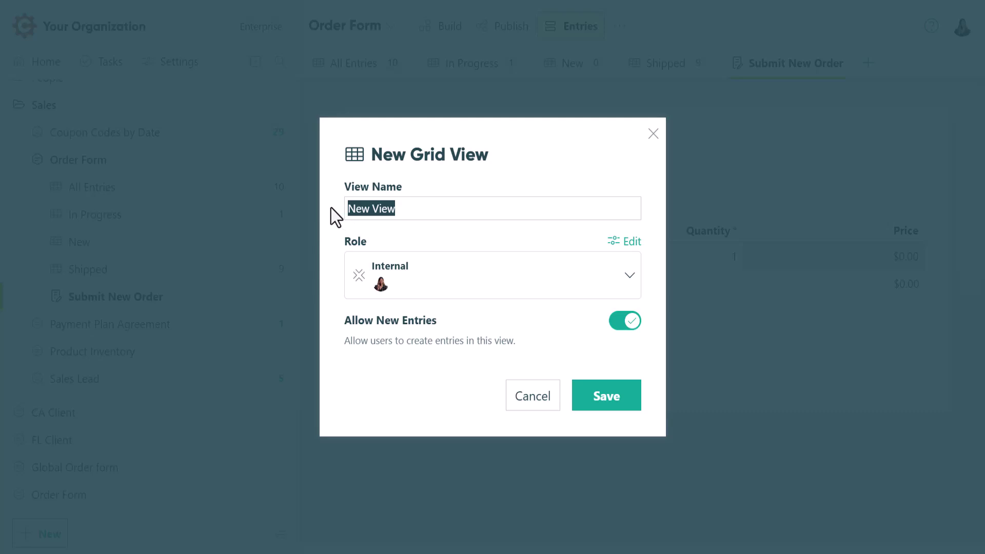
type("O")
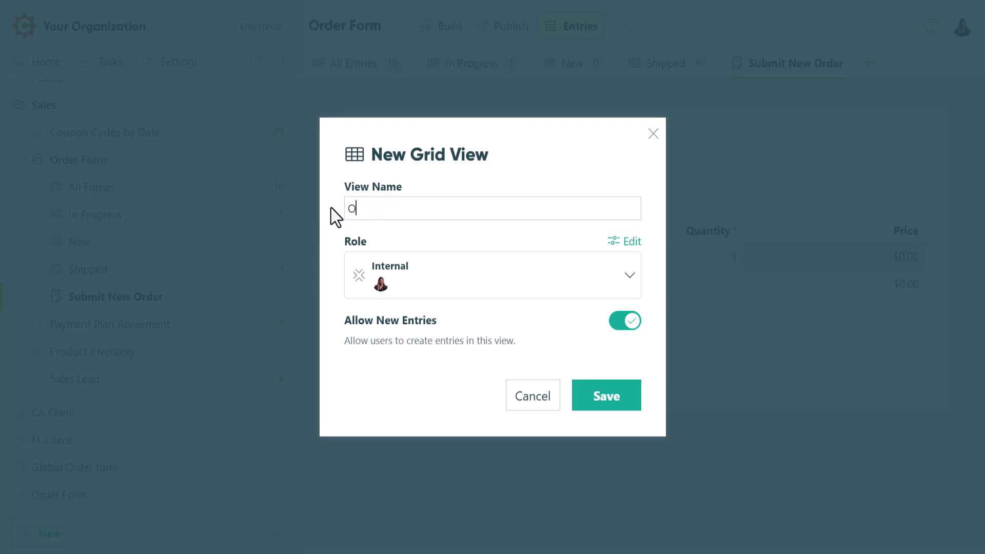
type("rder History")
left_click(434, 282)
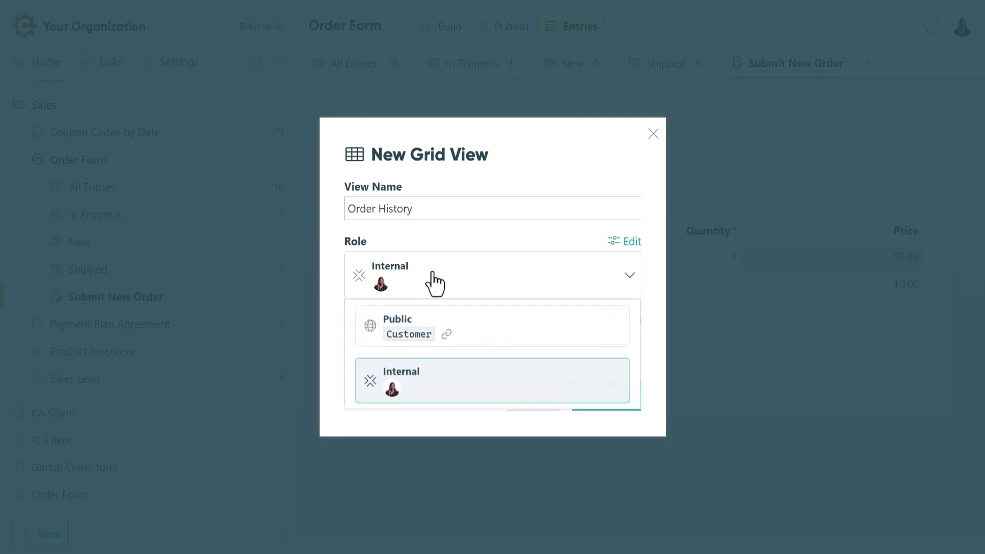
left_click(470, 336)
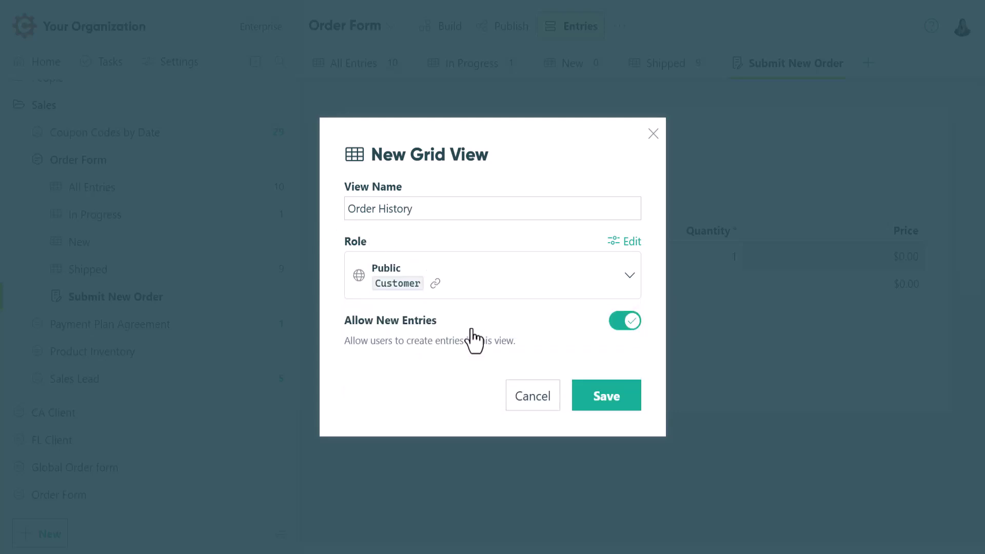
left_click(618, 322)
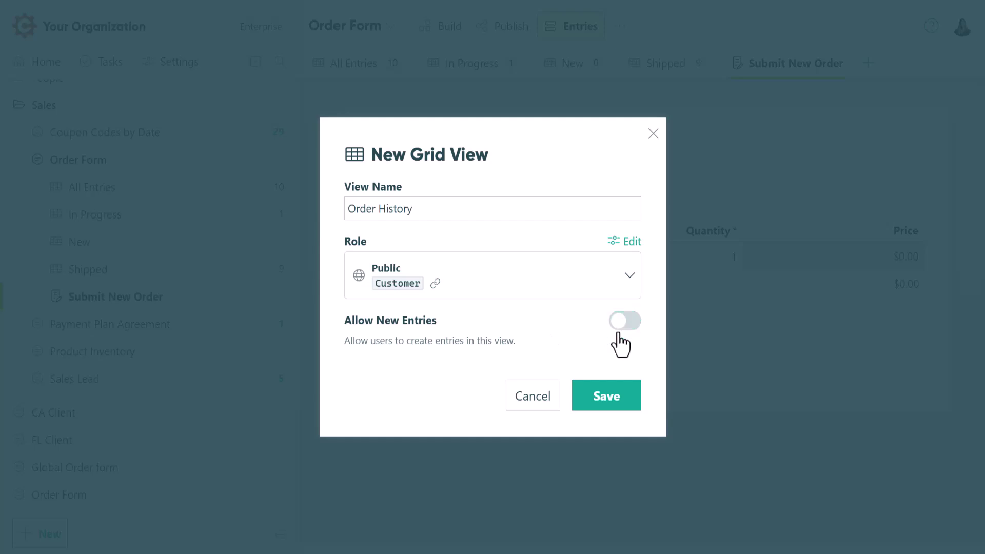
left_click(610, 407)
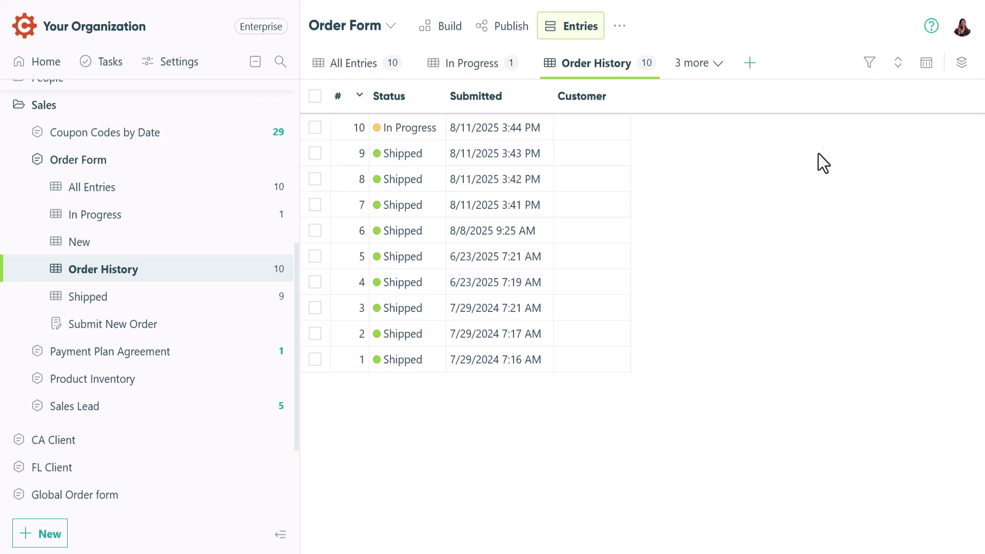
left_click(865, 70)
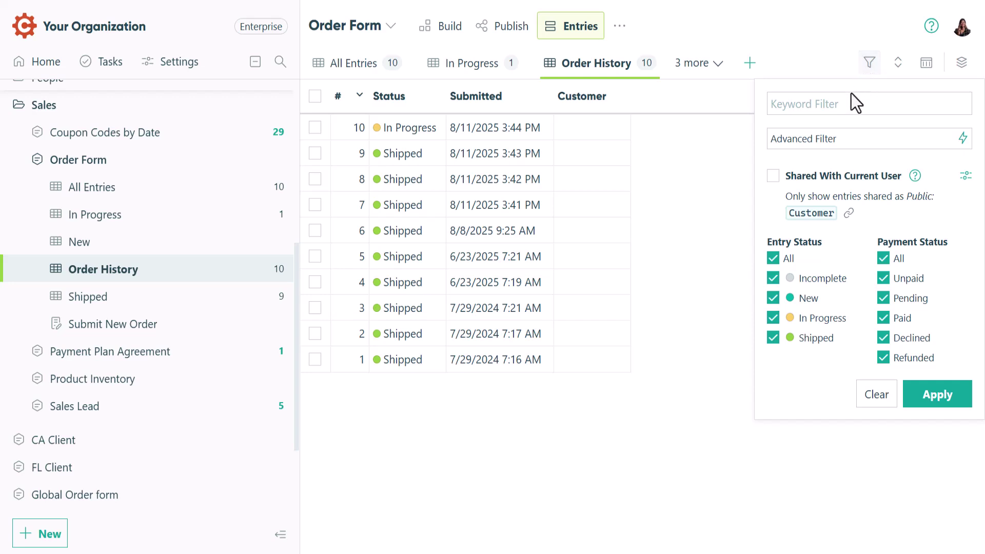
left_click(773, 257)
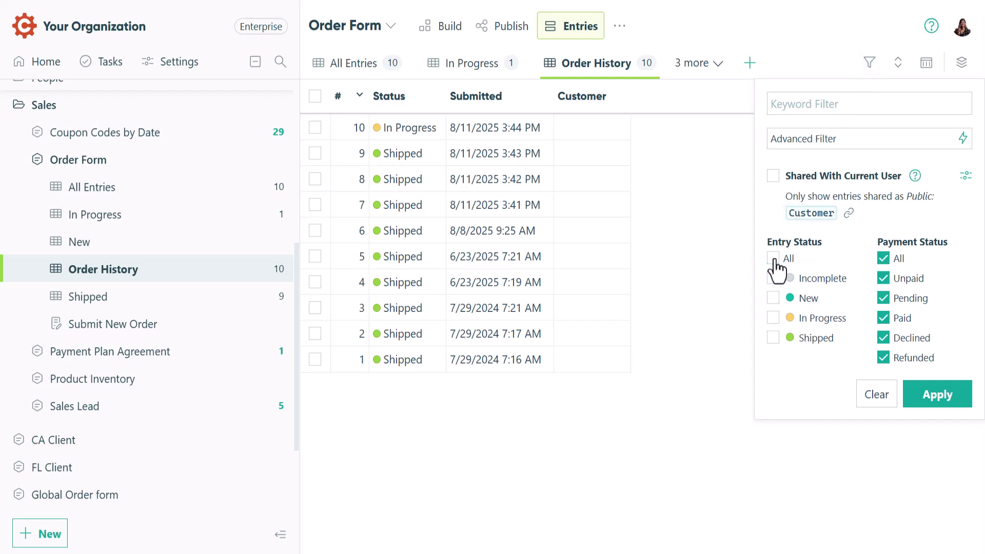
left_click(774, 318)
left_click(774, 258)
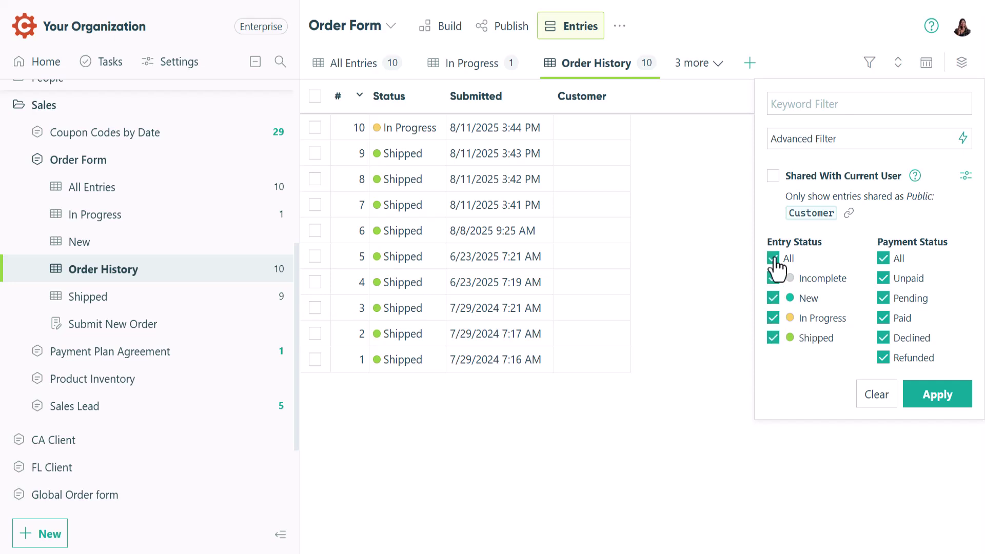
left_click(732, 266)
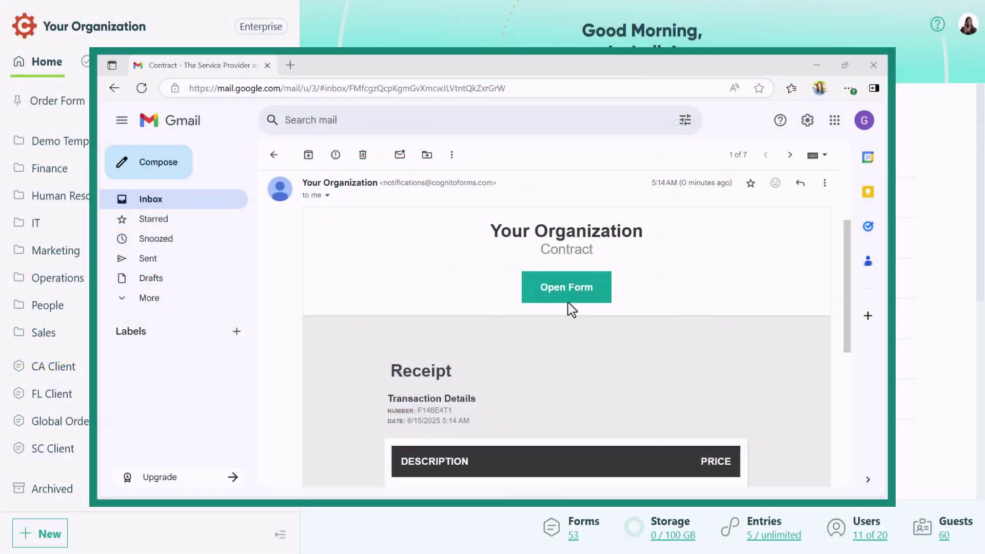
Open the Contract form link, request an email login code, and open the code email
left_click(567, 295)
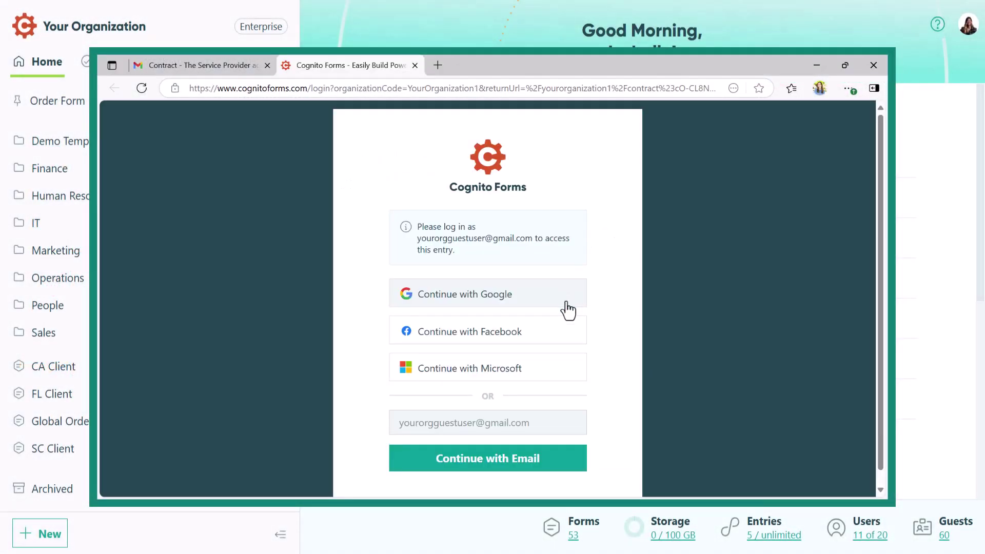
left_click(495, 460)
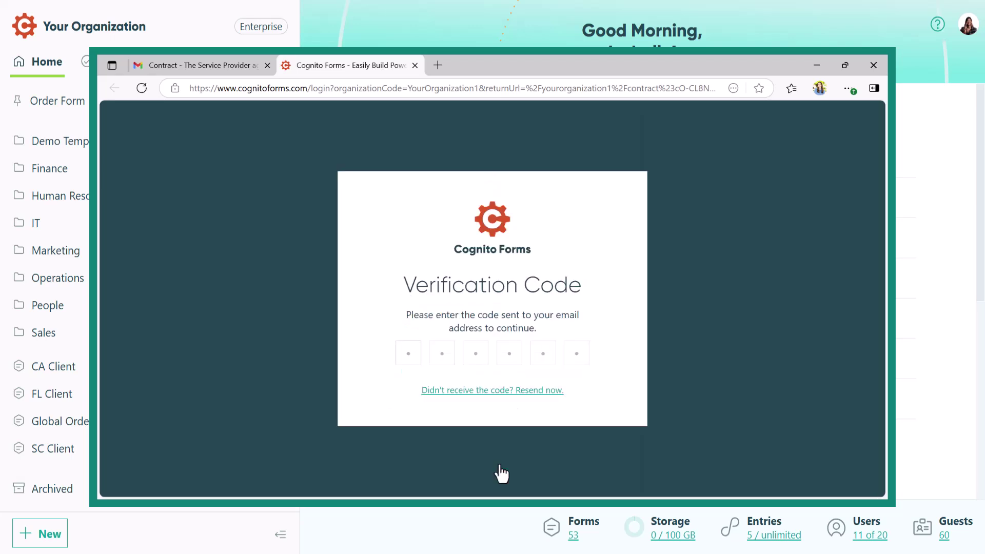
left_click(213, 70)
left_click(162, 204)
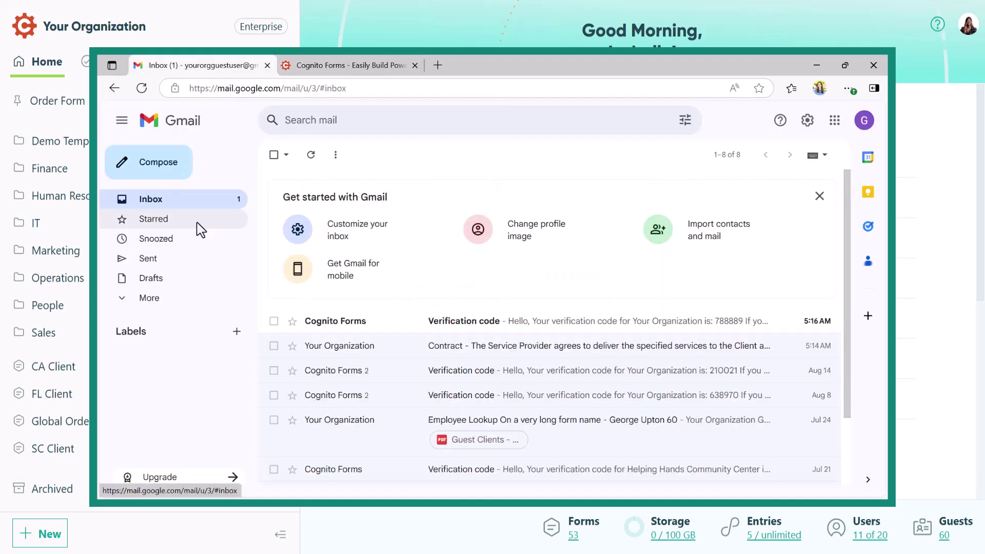
left_click(441, 323)
Copy the verification code from the email and paste it into the code boxes
double_click(328, 297)
key("ctrl+c")
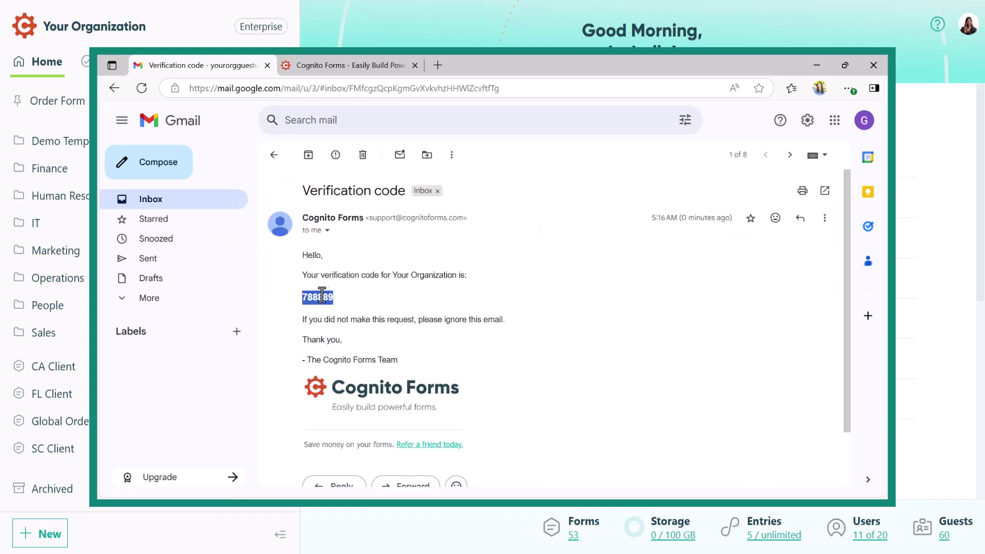
left_click(338, 65)
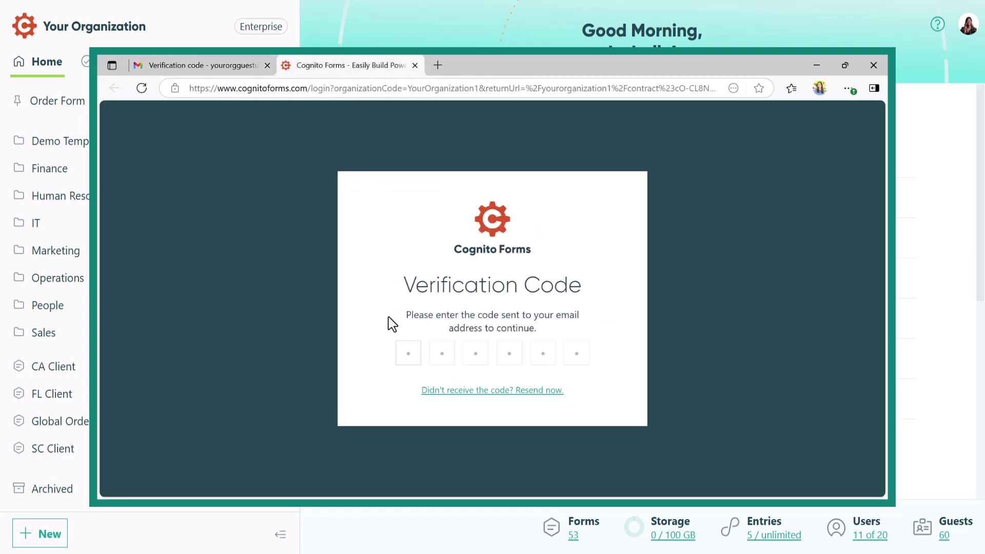
left_click(397, 349)
key("ctrl+v")
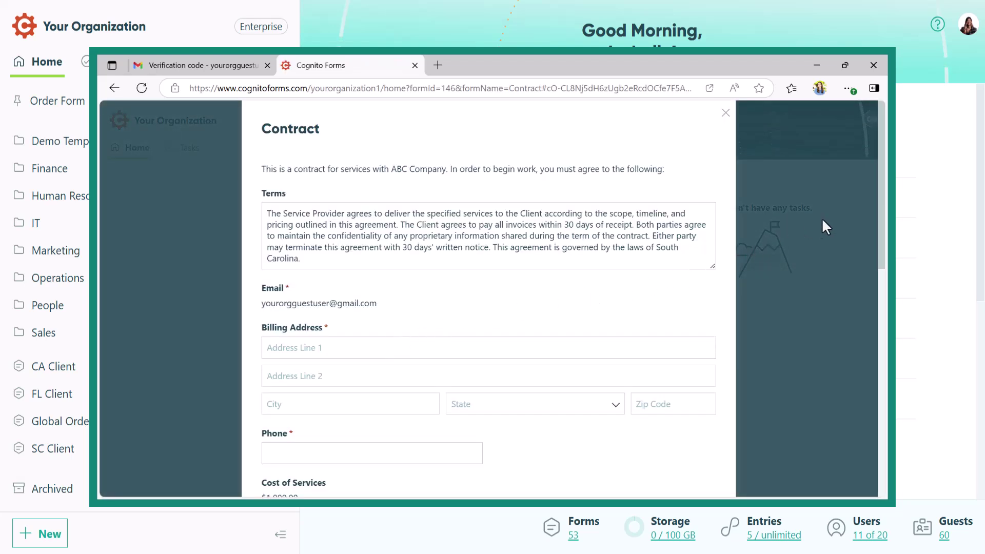
Scroll through the Contract form, then view the customer's Order History in the guest portal
left_click_drag(877, 201, 875, 384)
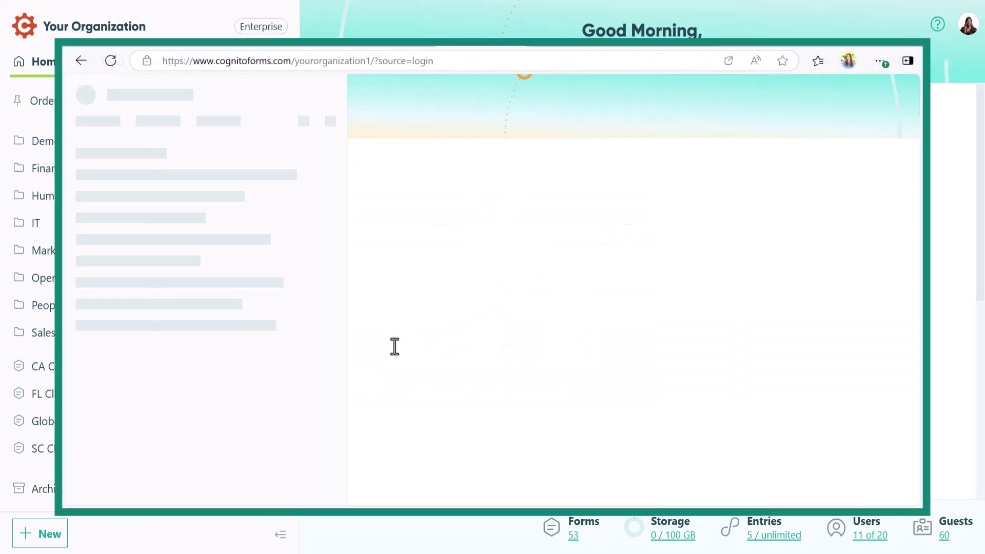
left_click(189, 186)
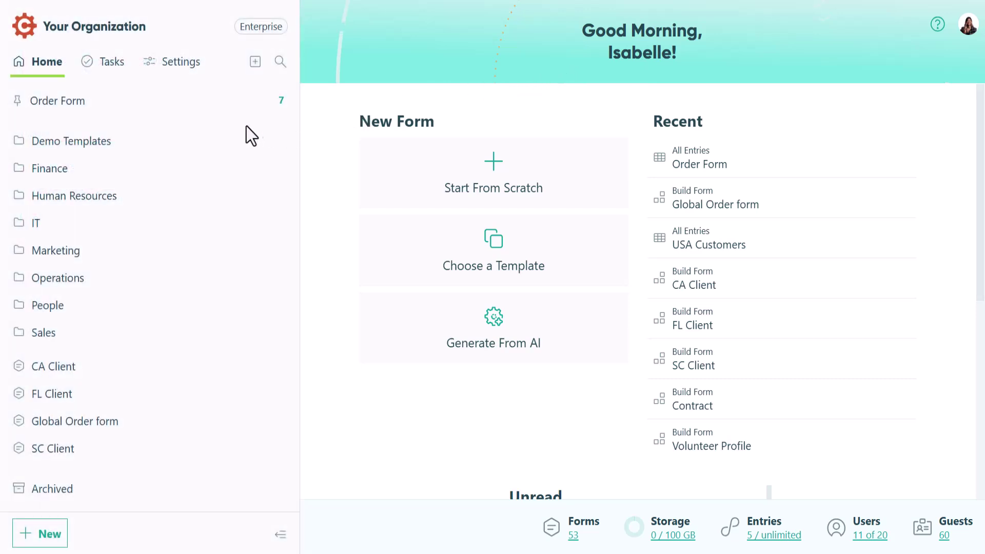
Add an email field labelled 'Customer Email' above the My Order table in the Order Form
left_click(237, 101)
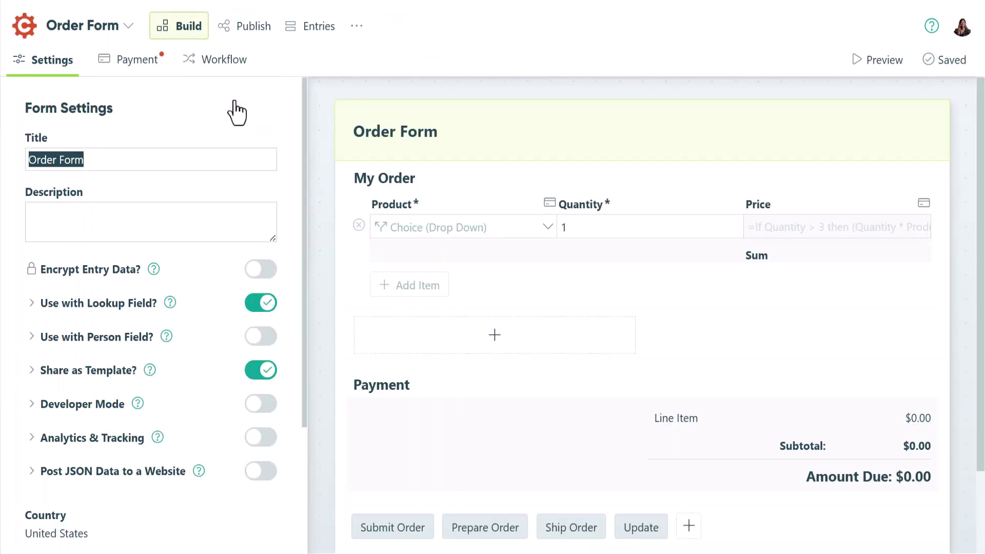
left_click(447, 176)
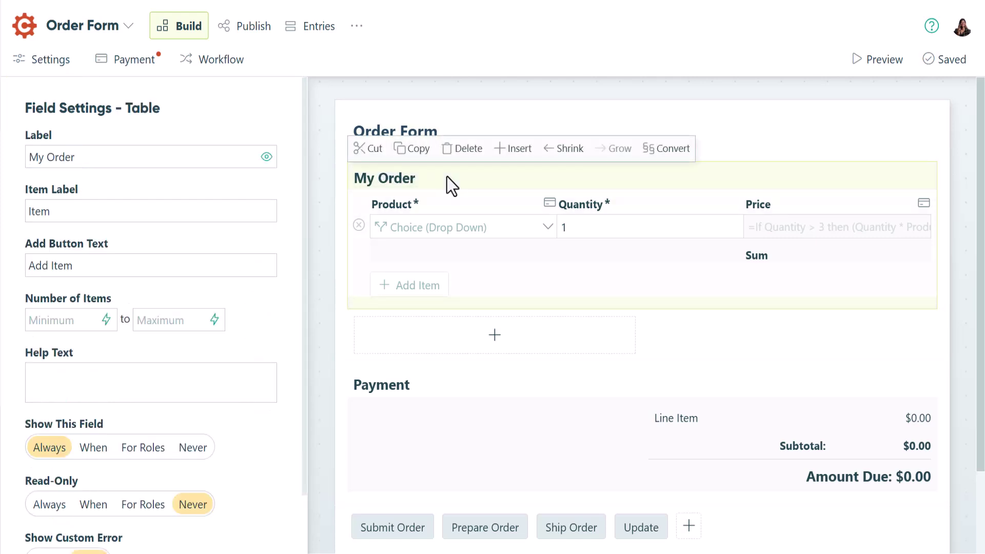
left_click(511, 149)
left_click(512, 173)
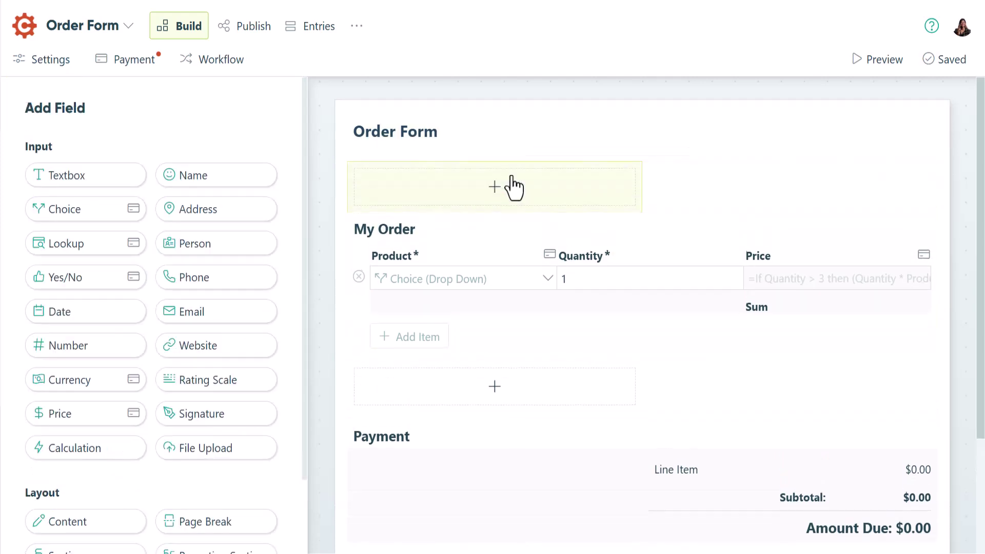
left_click(238, 309)
type("Cust")
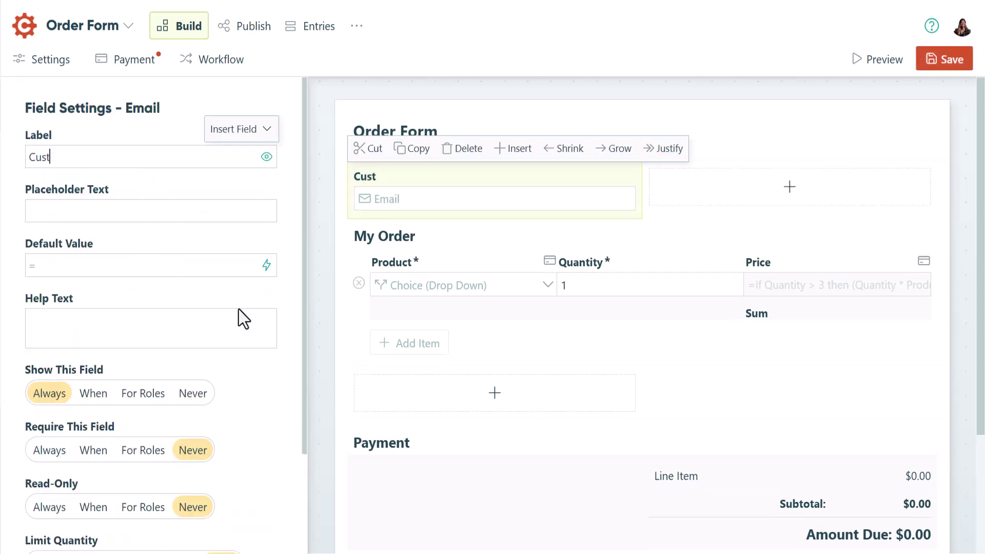
type("omer Email")
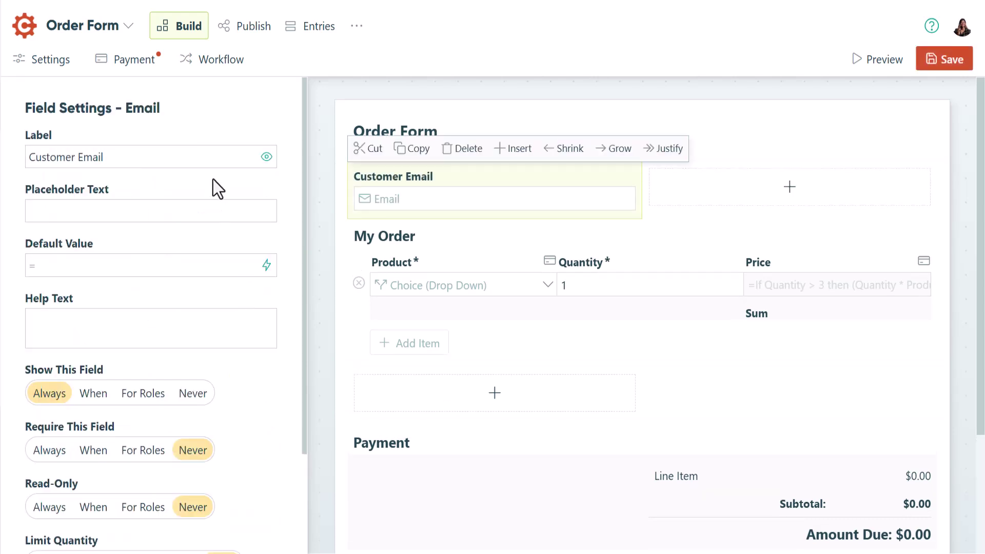
left_click(213, 62)
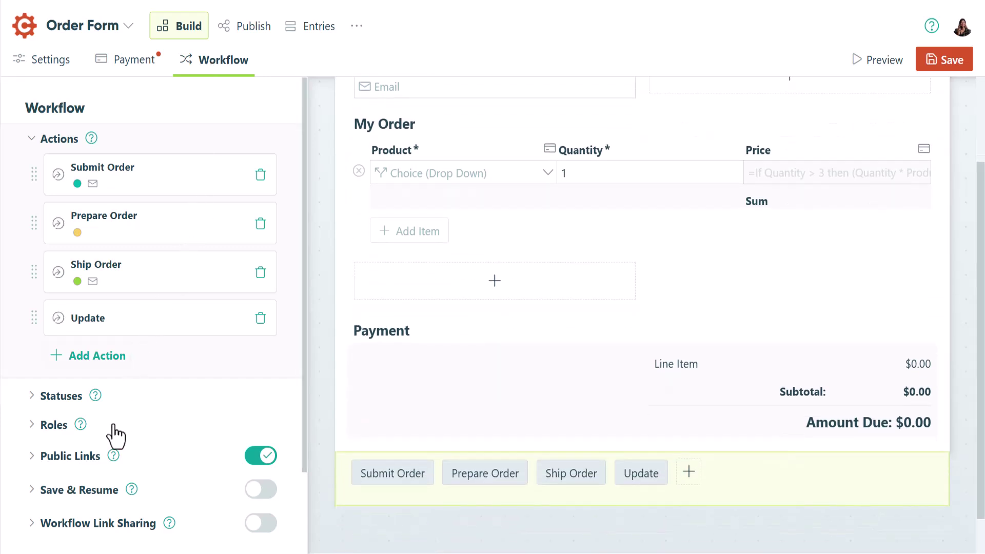
Share the Public role with the CustomerEmail field and save the role
left_click(113, 425)
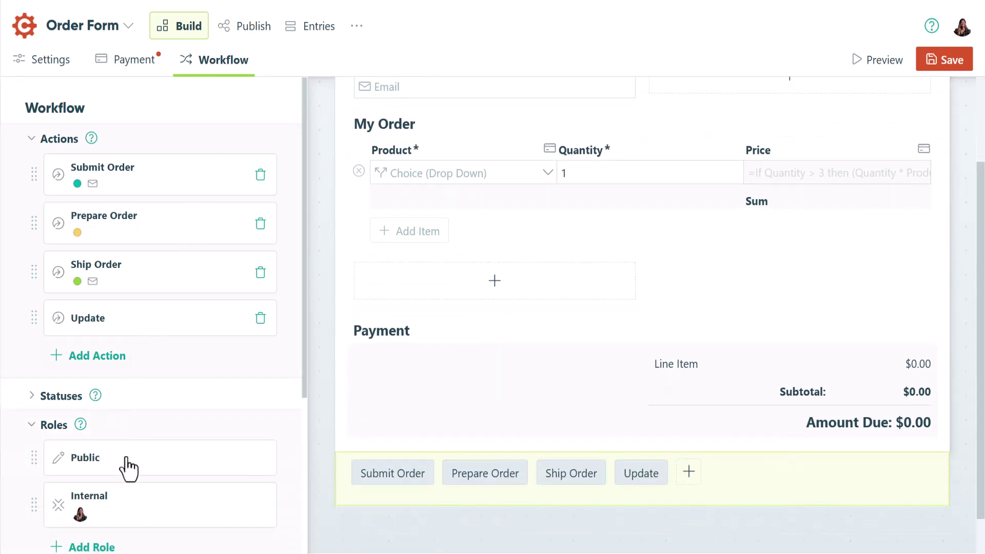
left_click(125, 457)
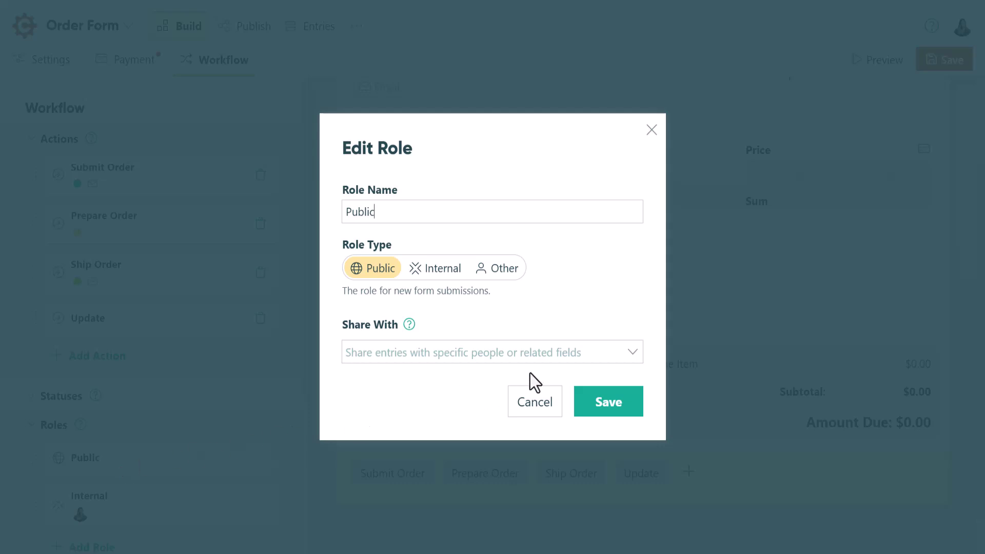
left_click(628, 352)
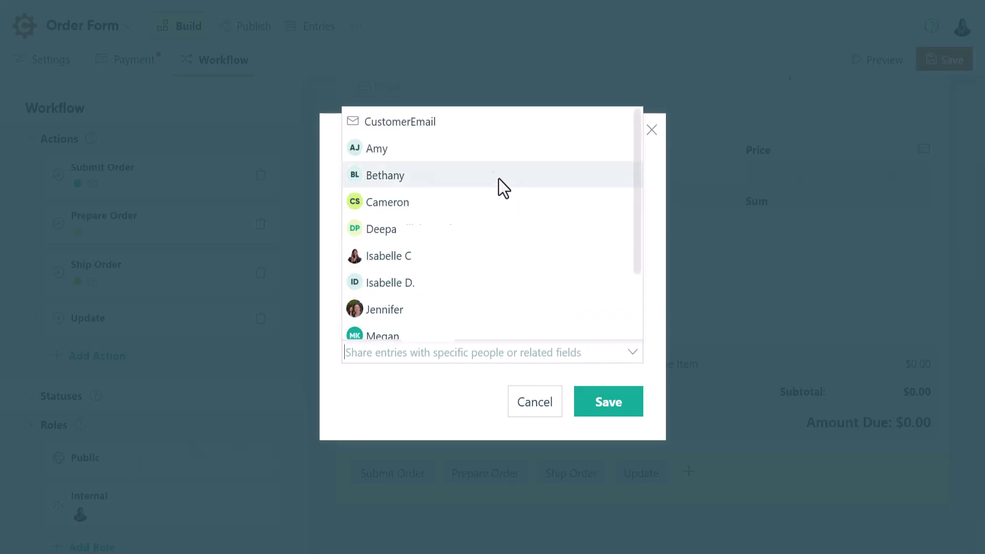
left_click(439, 128)
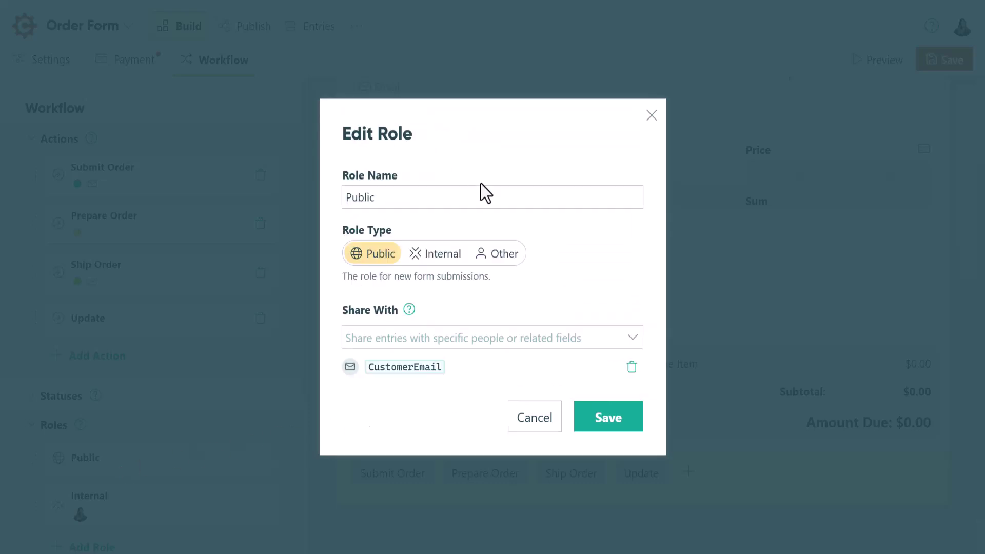
left_click(609, 417)
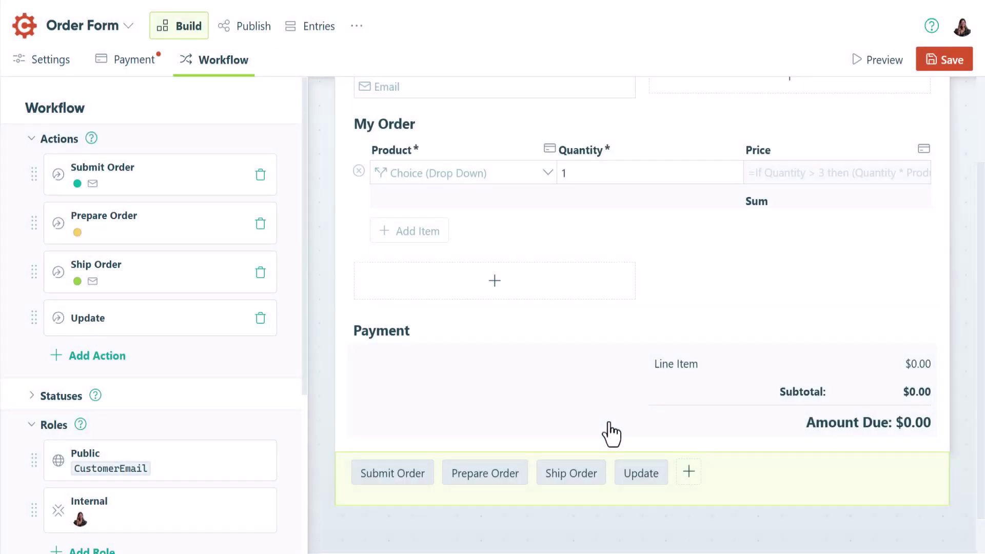
Turn on workflow link sharing with authentication always required
scroll(236, 422, "down", 5)
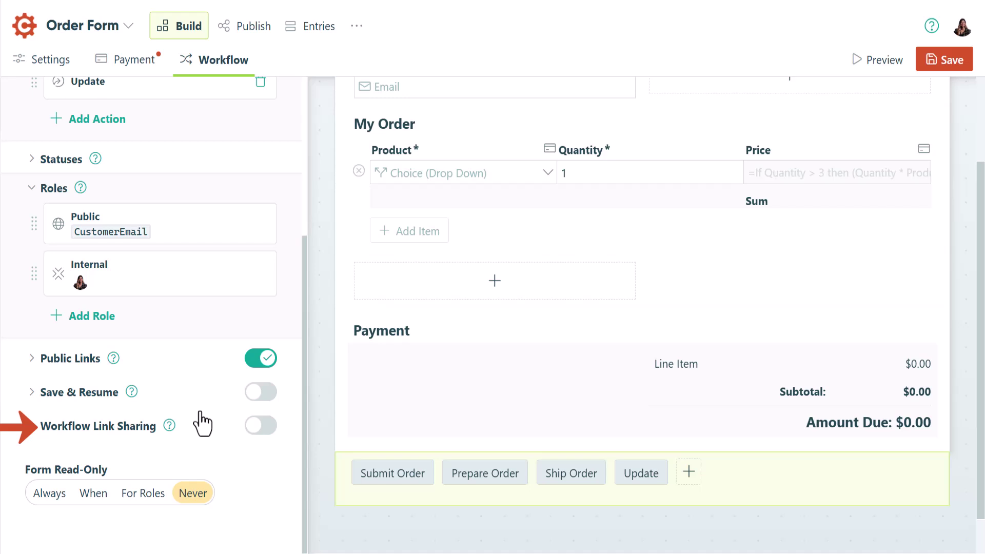
left_click(253, 426)
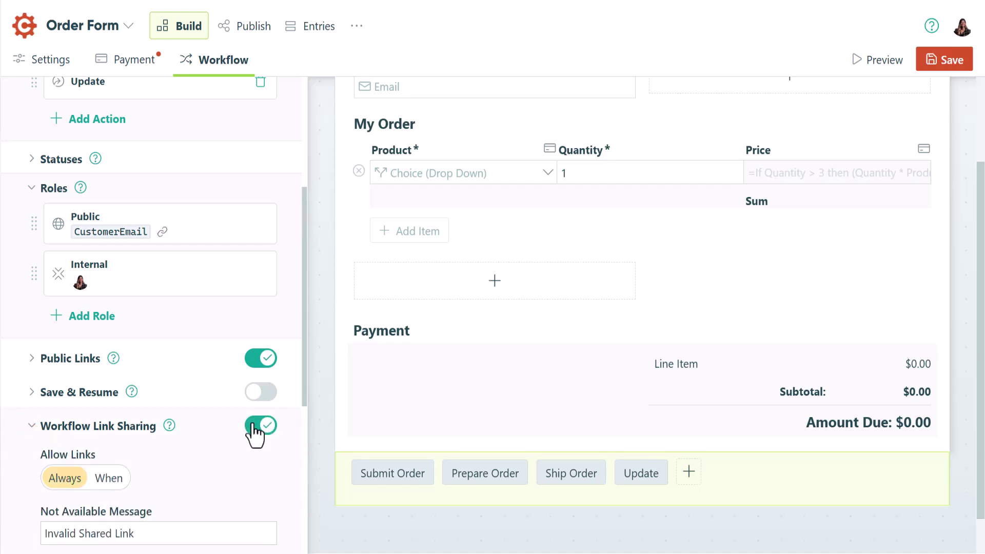
scroll(253, 433, "down", 3)
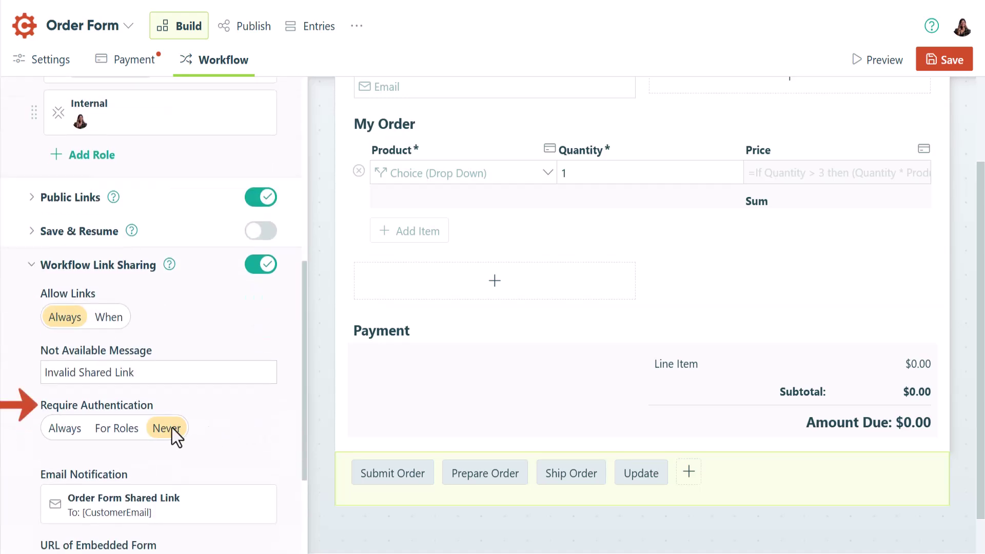
left_click(63, 428)
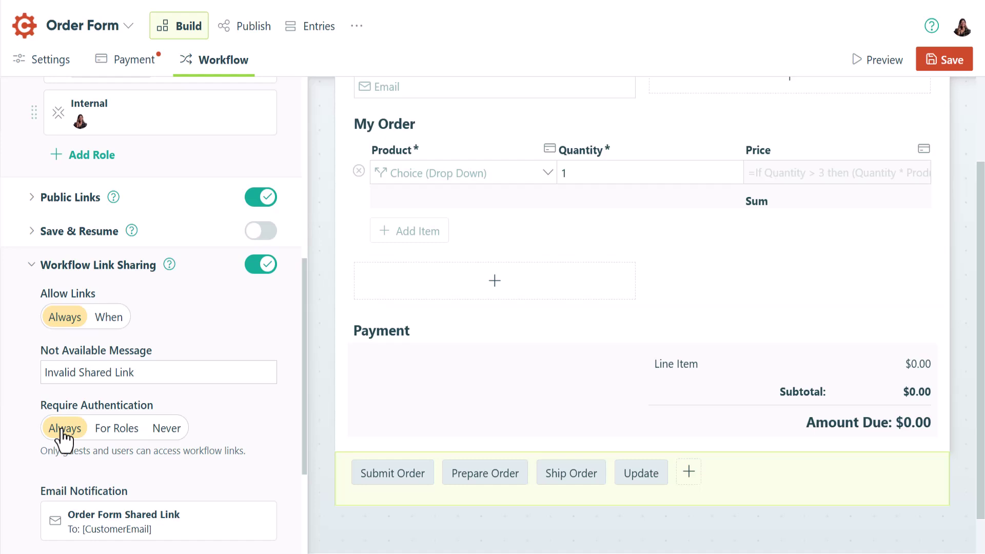
In the Submit Order action's Order Form email, set the To recipient to the Customer Email field
left_click(398, 475)
scroll(177, 435, "down", 2)
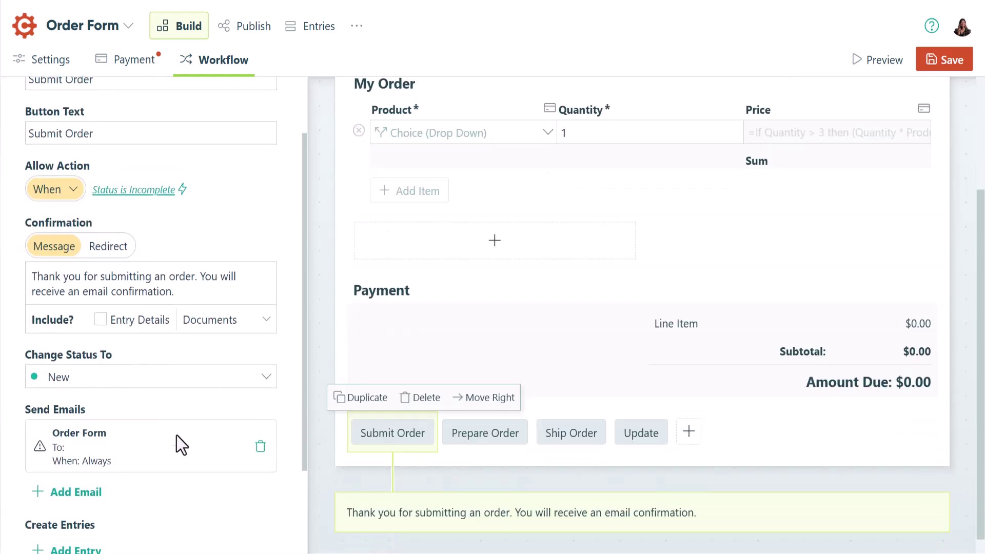
left_click(176, 456)
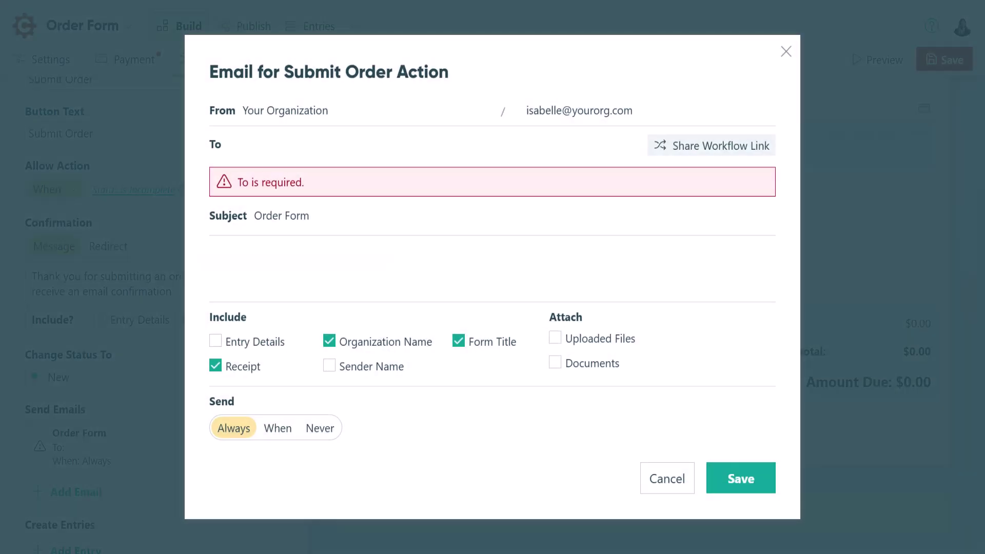
left_click(238, 152)
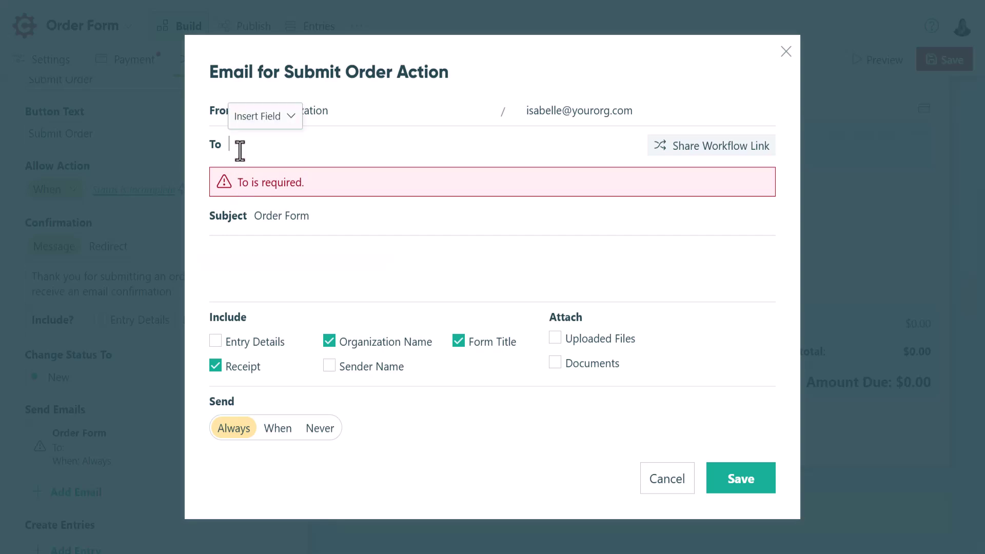
left_click(250, 121)
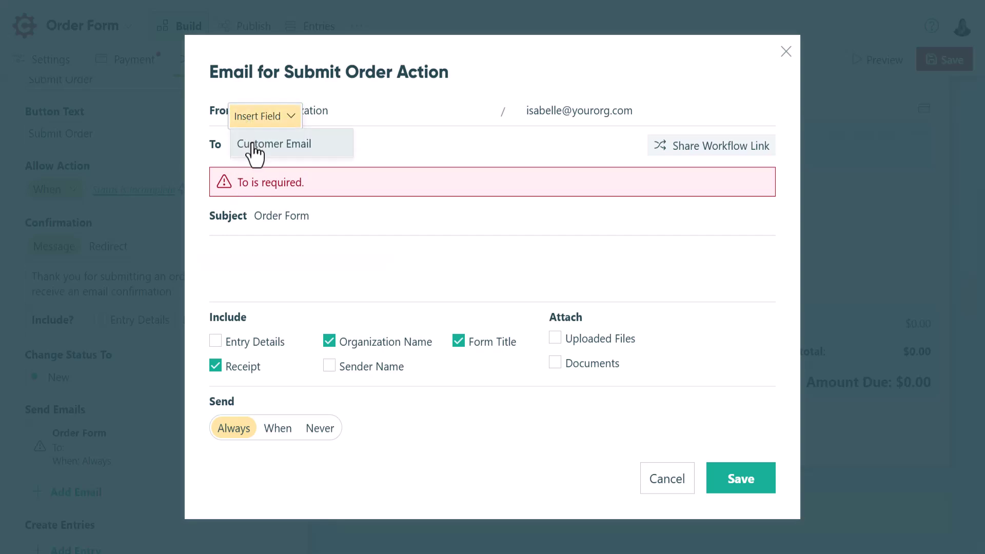
left_click(251, 146)
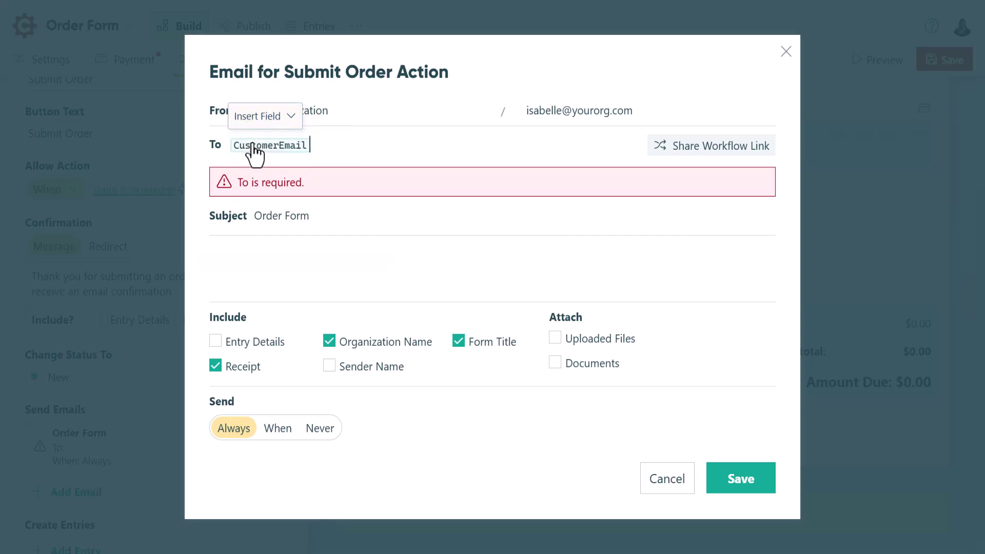
Set the email's workflow link sharing to Public, save the email, and save the form
left_click(707, 165)
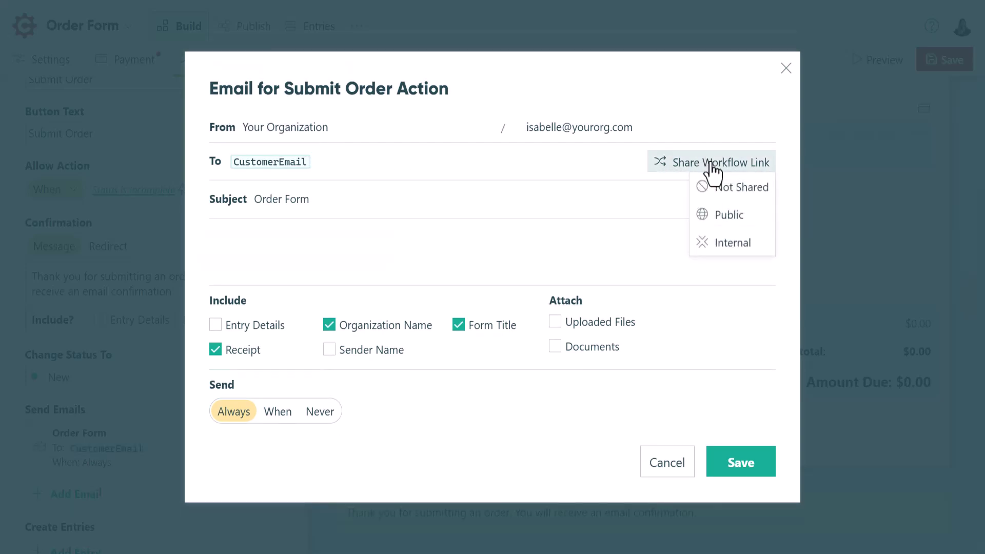
left_click(724, 216)
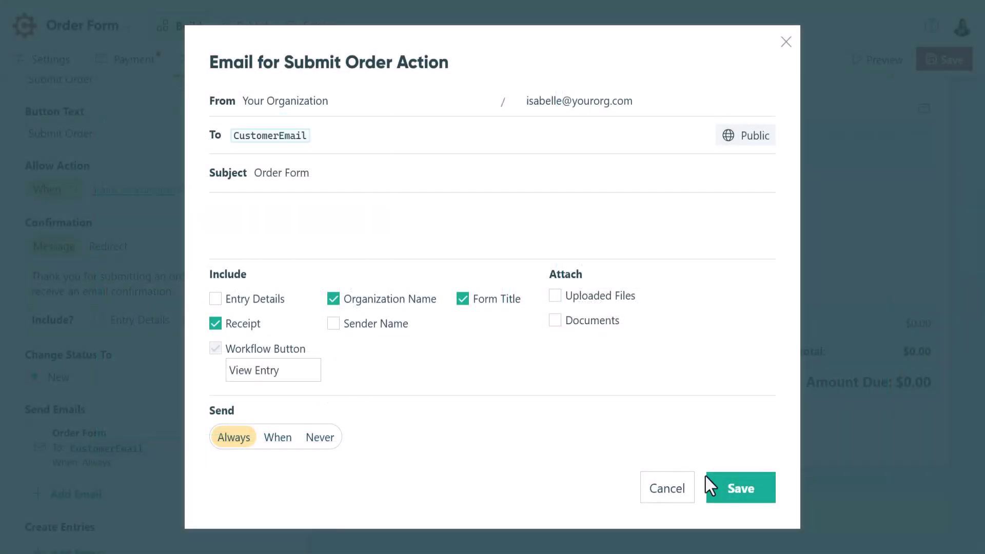
left_click(736, 498)
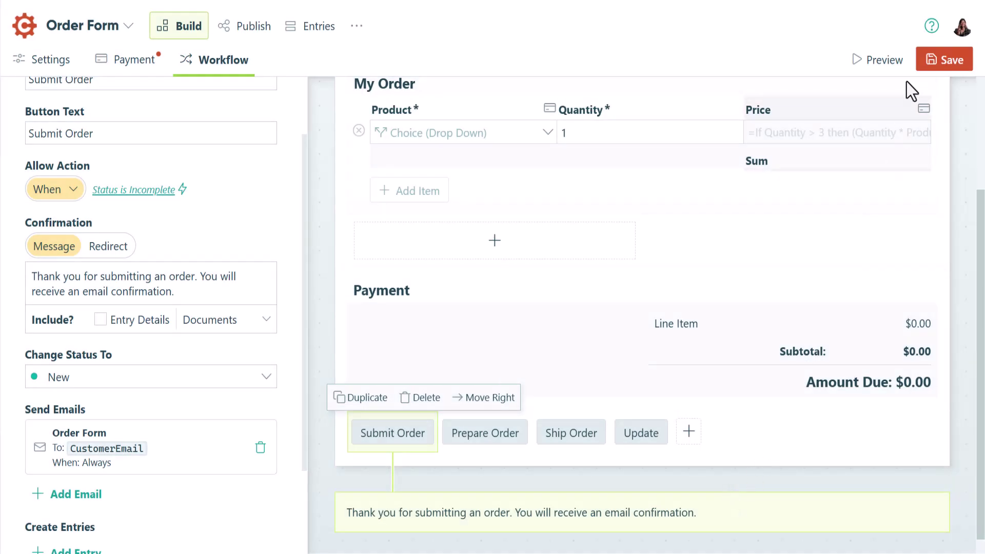
left_click(925, 62)
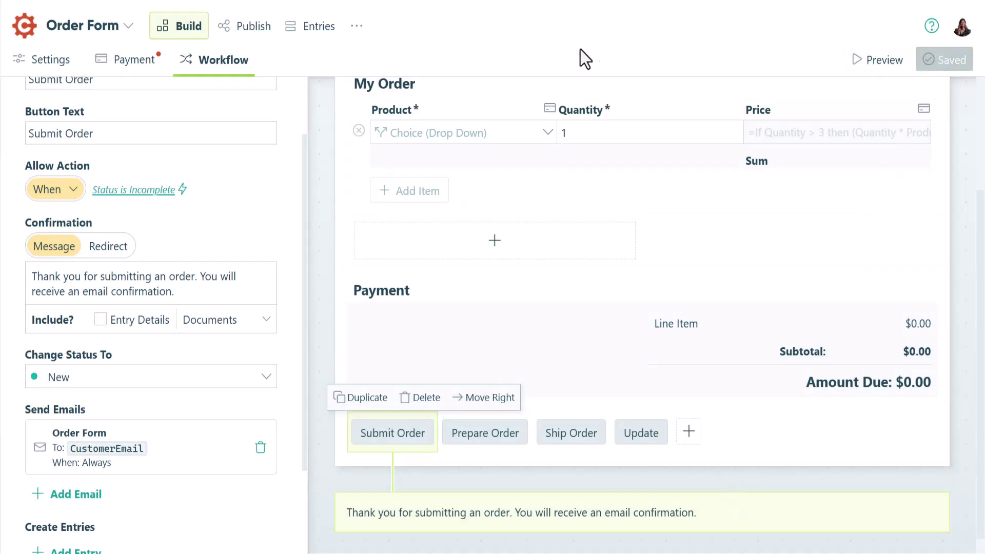
Create a new grid view of Order Form entries named 'View Order History'
left_click(305, 38)
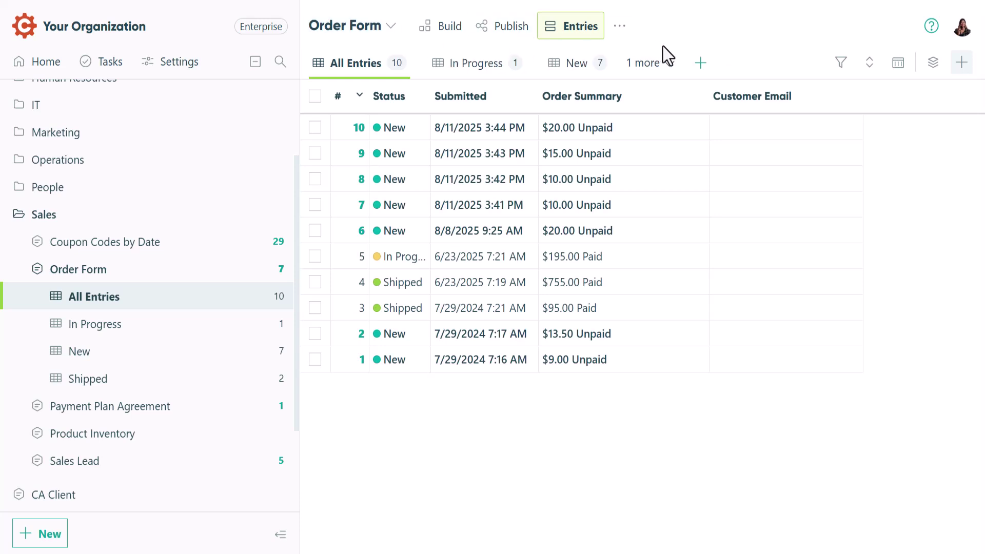
left_click(699, 67)
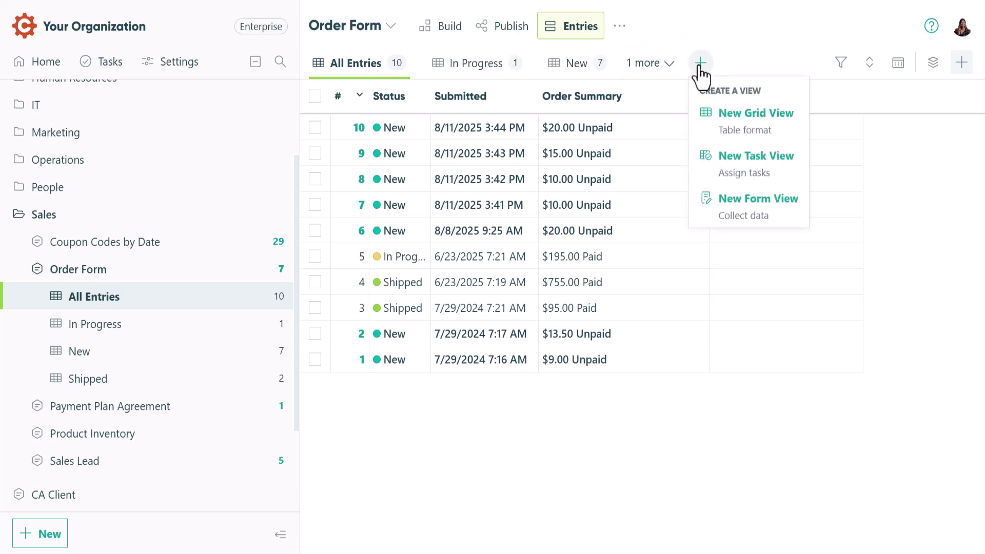
left_click(751, 132)
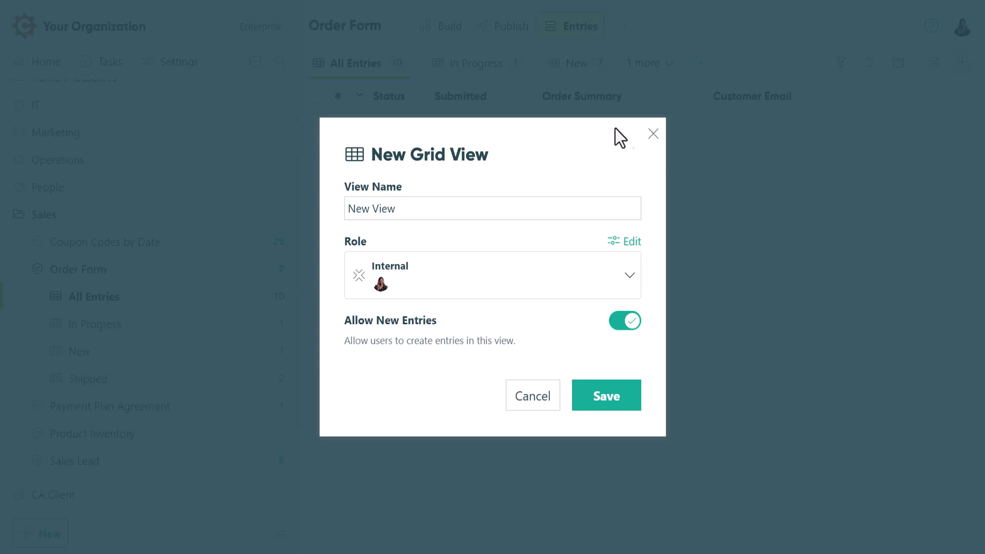
left_click_drag(408, 209, 351, 208)
type("View Order History")
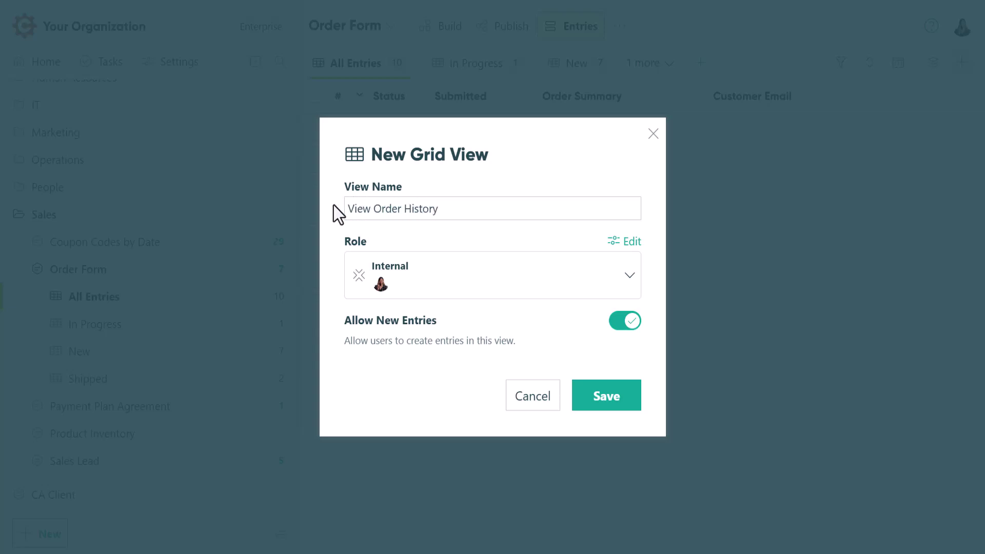
Assign the view to the Public role and turn off Allow New Entries
left_click(479, 275)
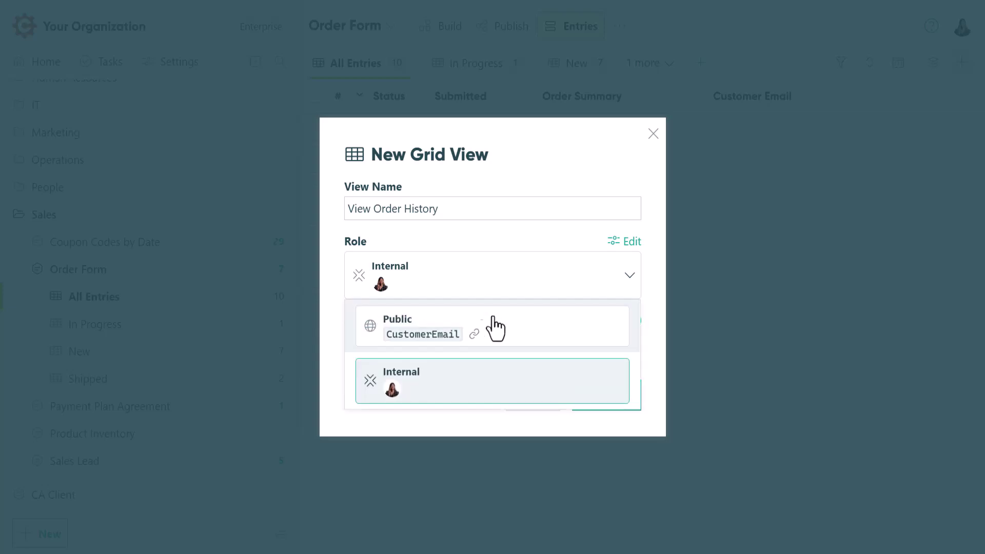
left_click(495, 328)
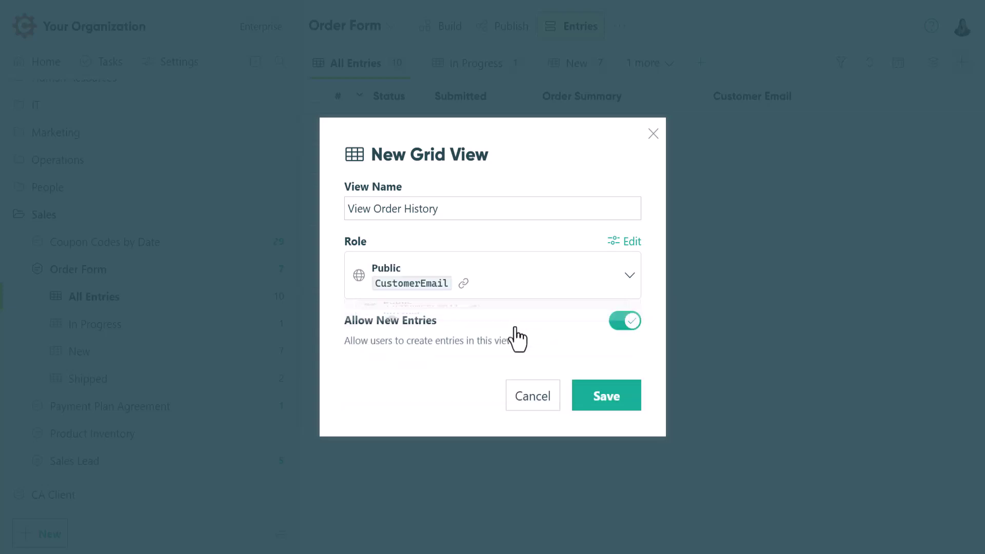
left_click(619, 323)
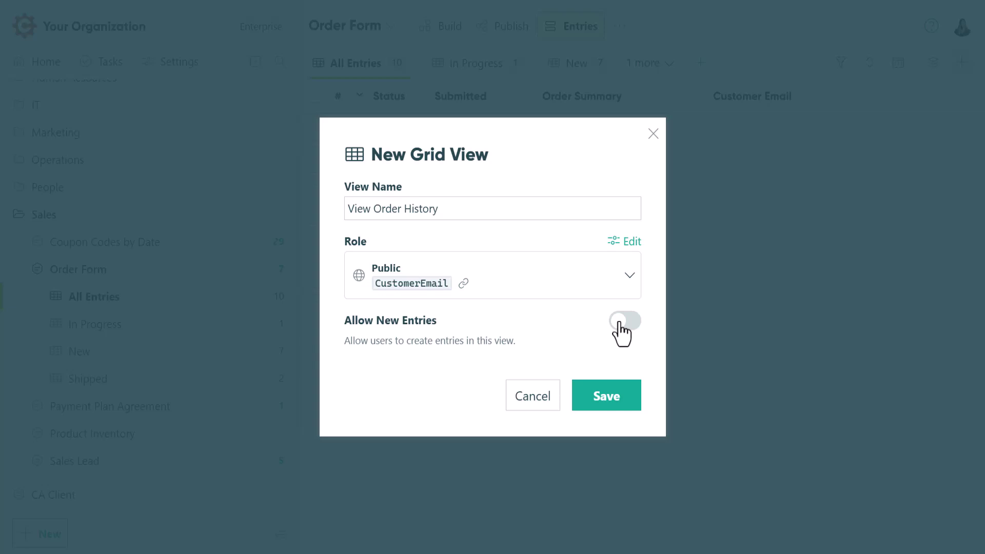
Save the View Order History view, then open Contact Us from the User Guides page
left_click(602, 403)
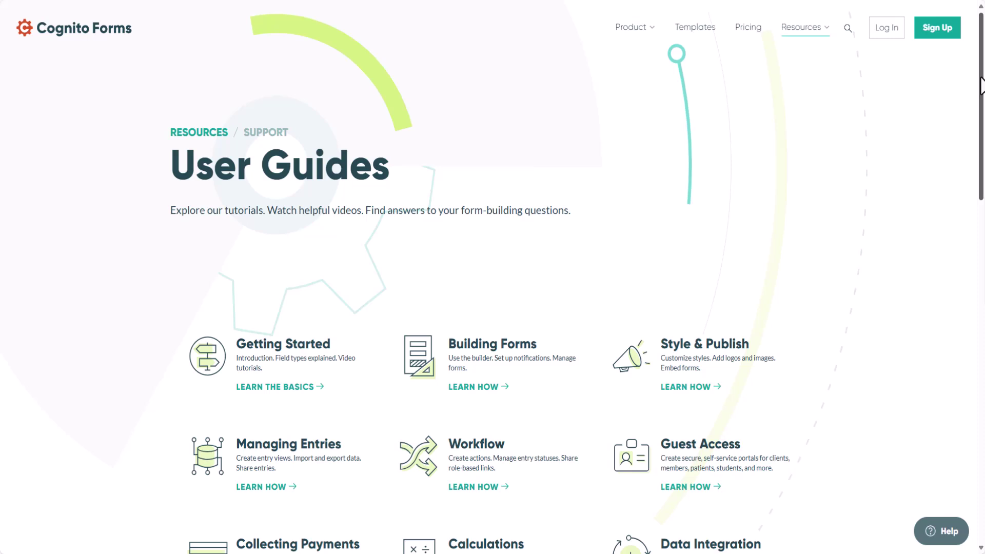
left_click_drag(981, 85, 981, 388)
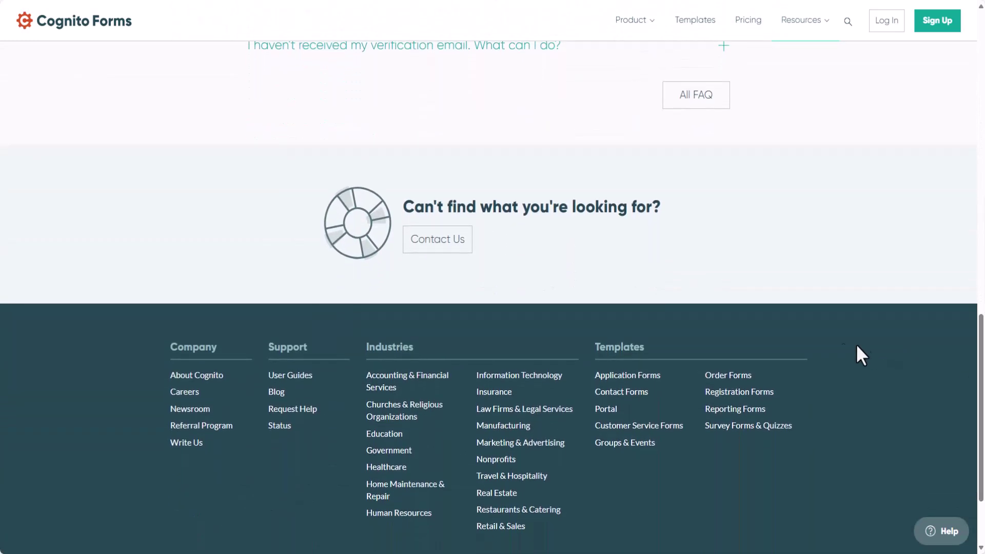
left_click(441, 241)
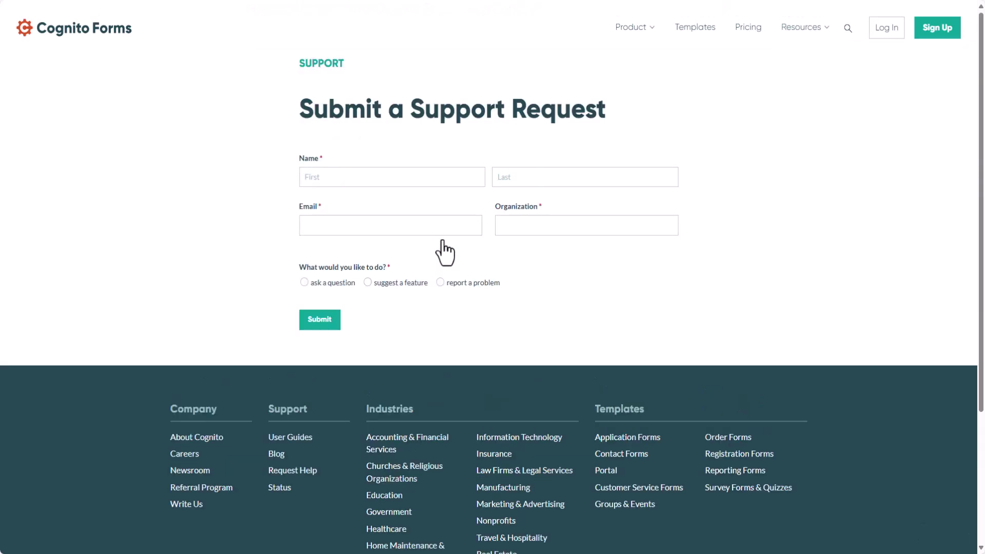